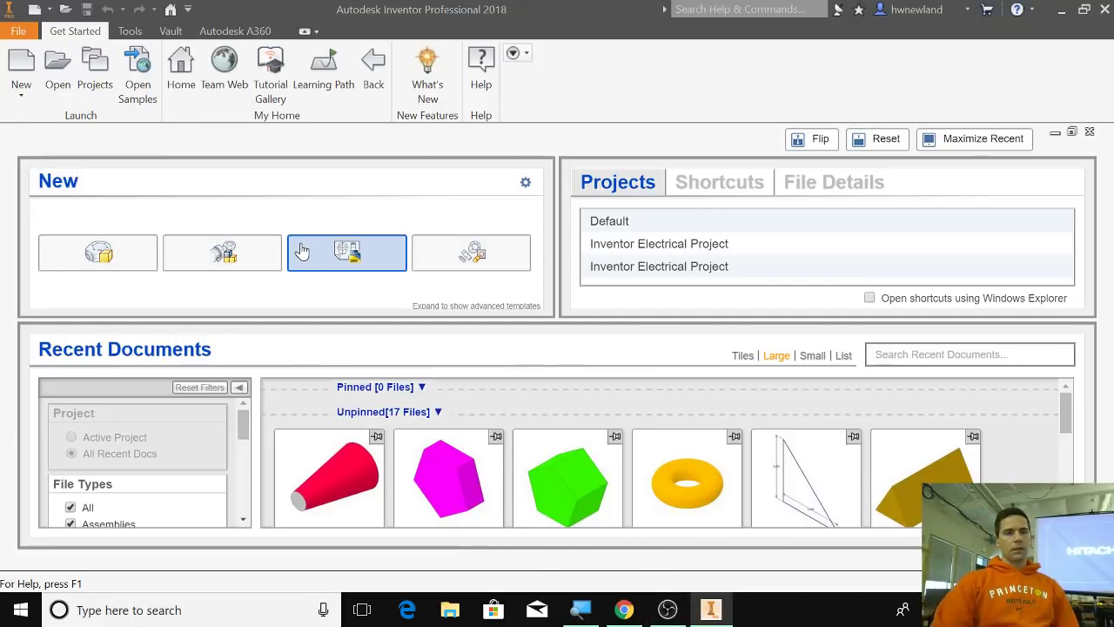
Step: Create a new standard part and save it as Creating Holes in the Period 1 folder under Intro to Autodesk
left_click(116, 252)
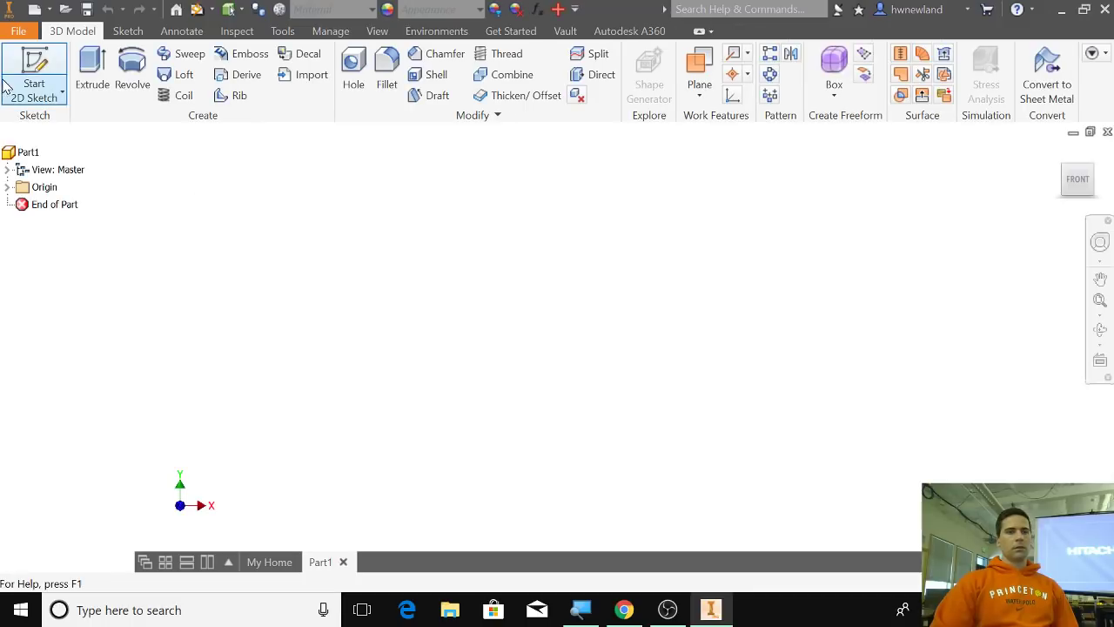
left_click(23, 33)
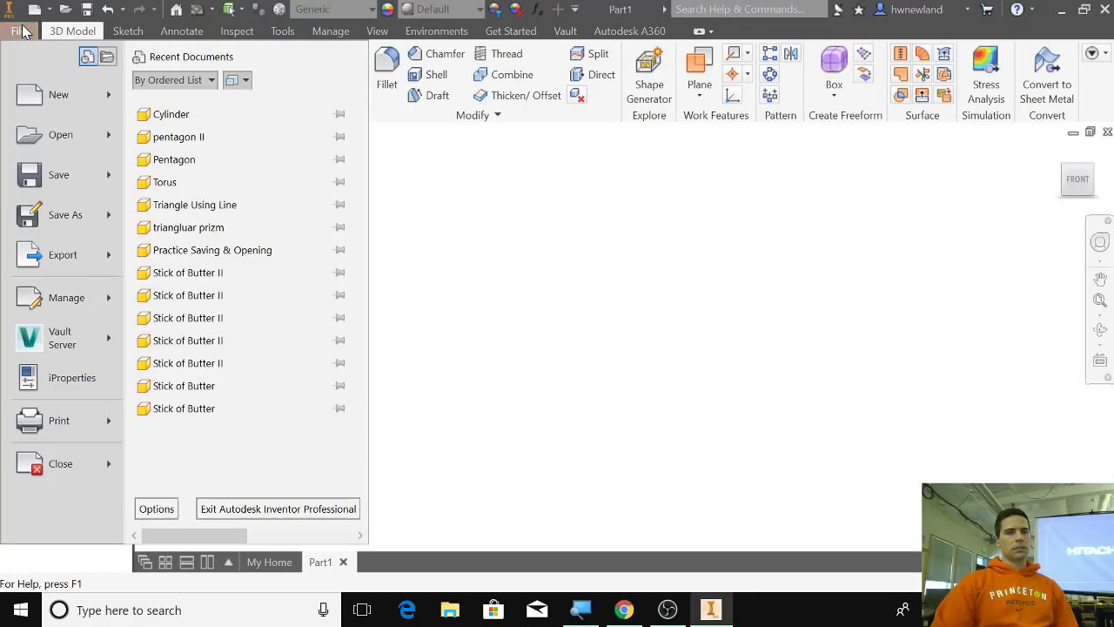
left_click(52, 225)
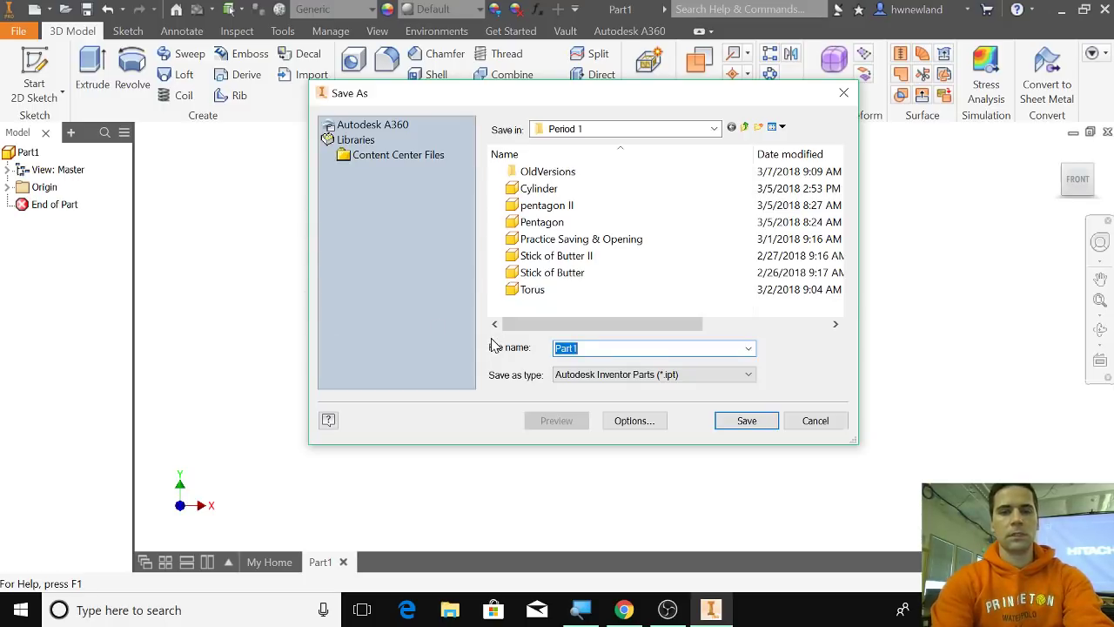
type("Creating Holes")
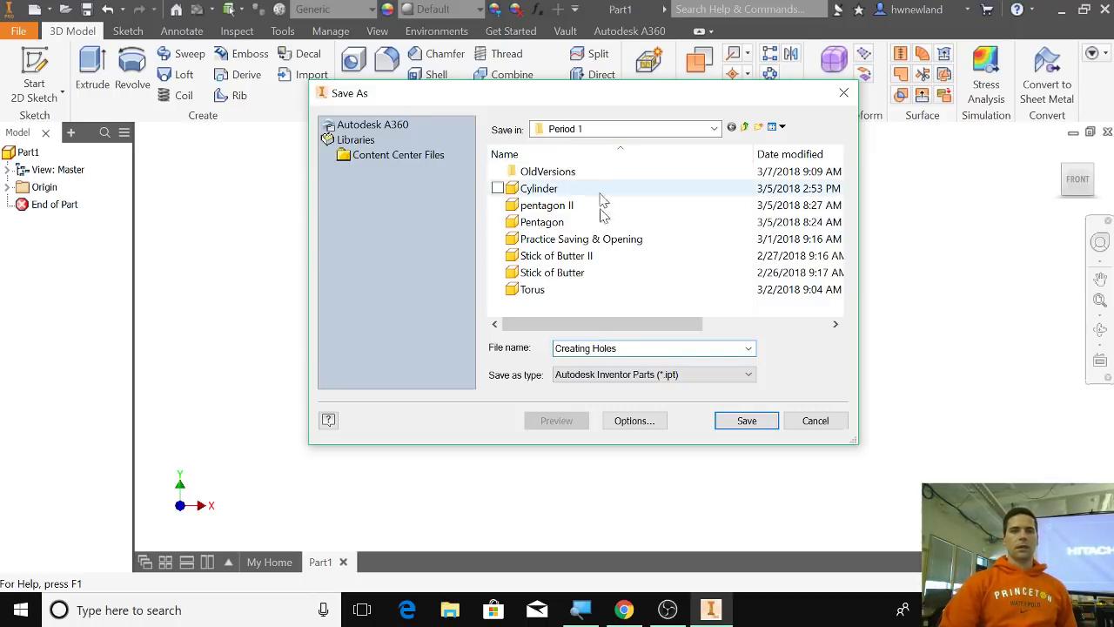
left_click(713, 129)
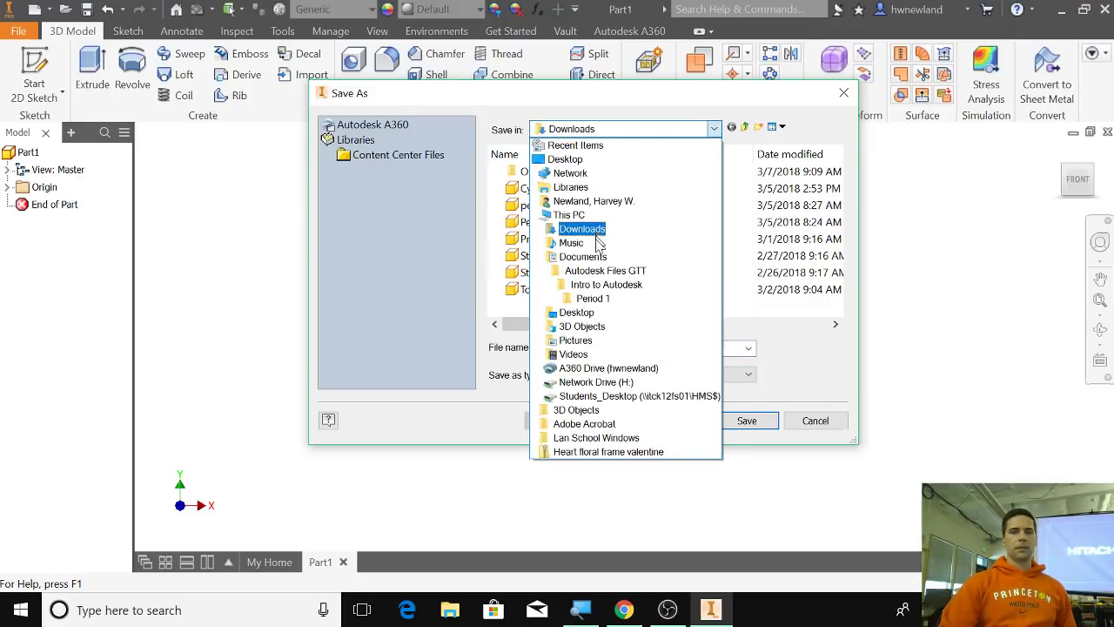
left_click(593, 297)
left_click(713, 129)
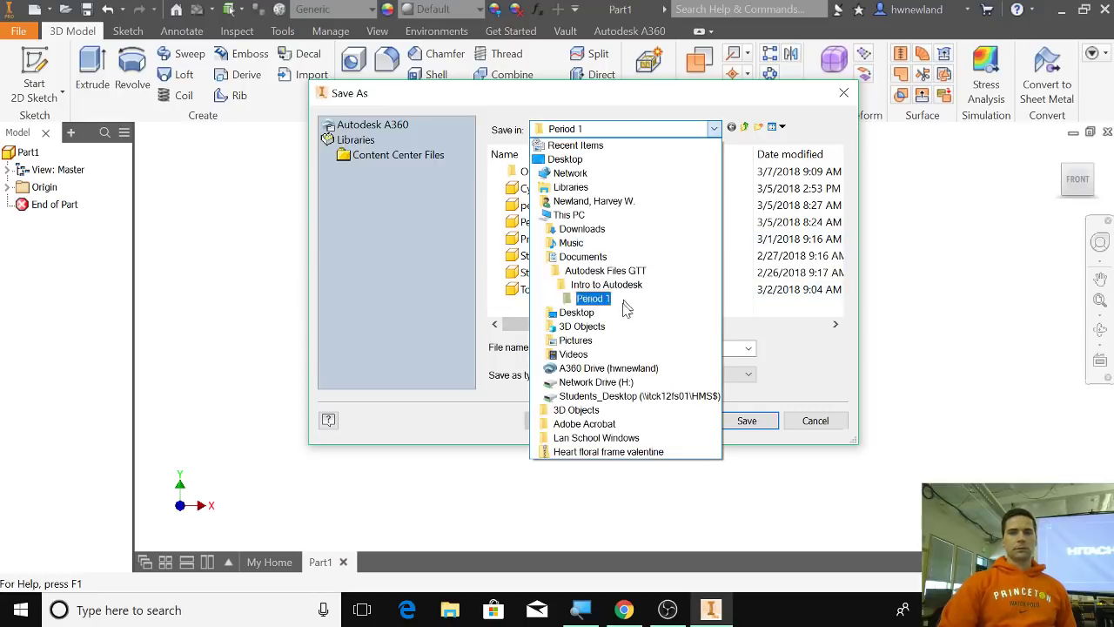
left_click(607, 285)
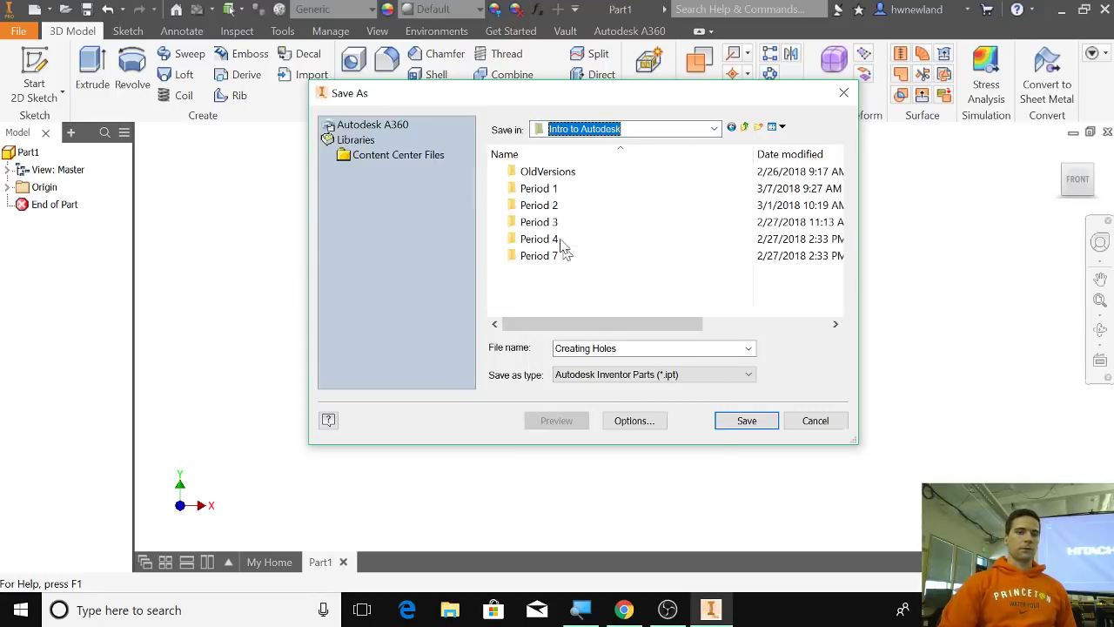
double_click(548, 189)
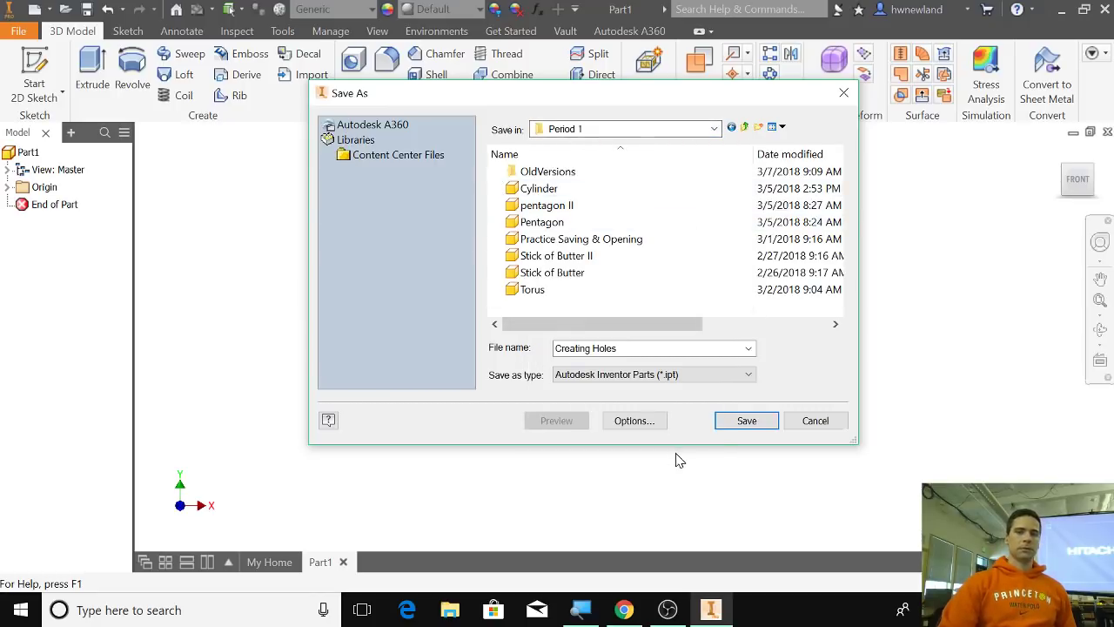
left_click(746, 421)
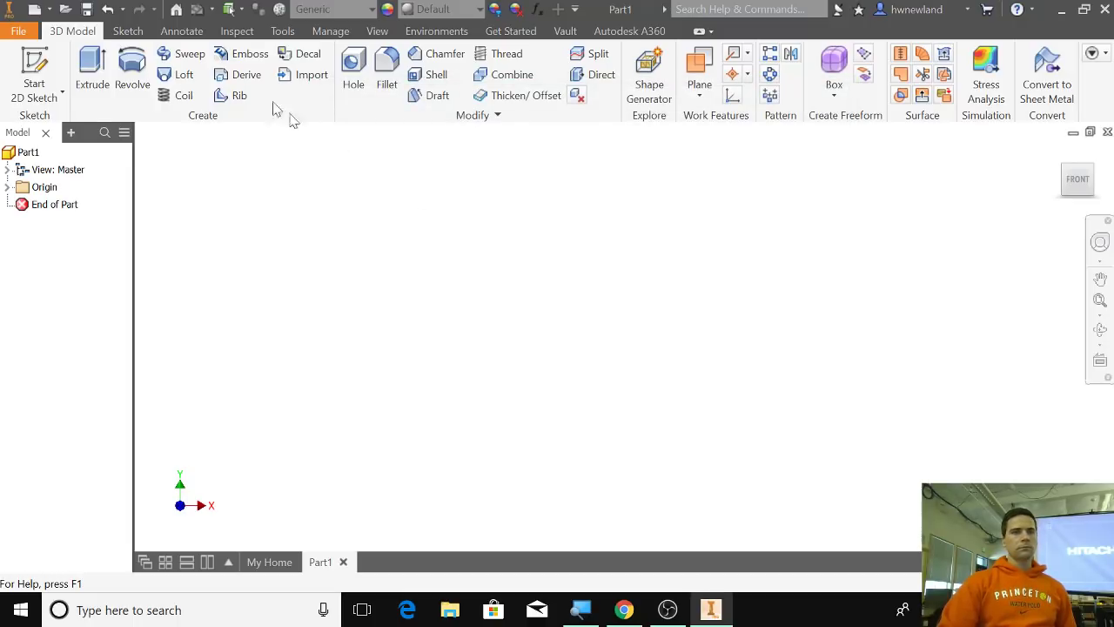
Step: Start a 2D sketch on the XY plane
left_click(35, 65)
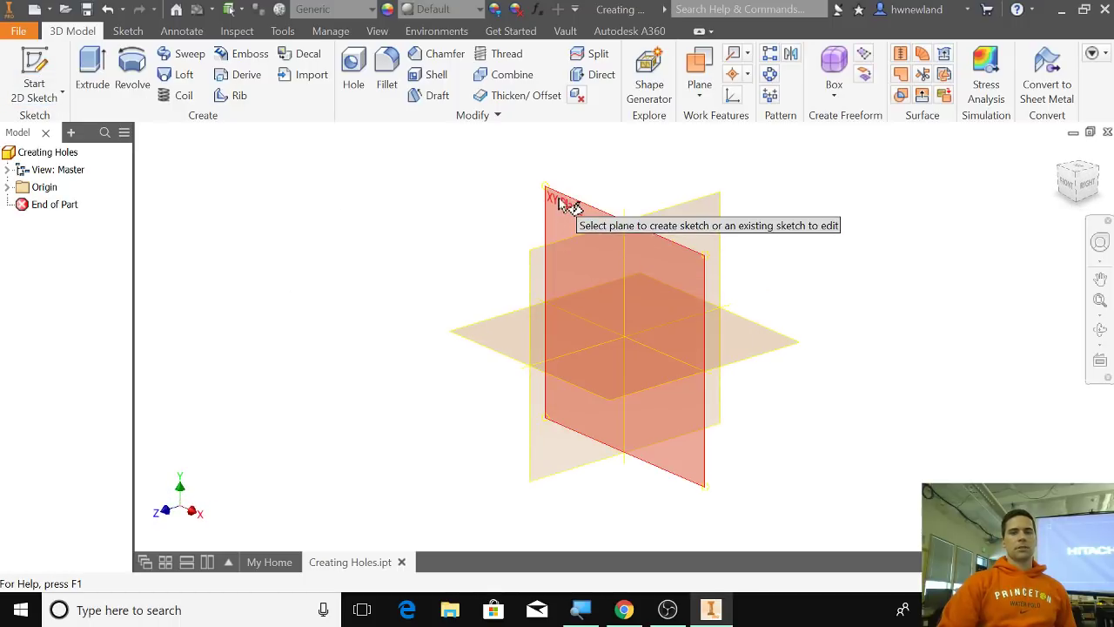
left_click(560, 201)
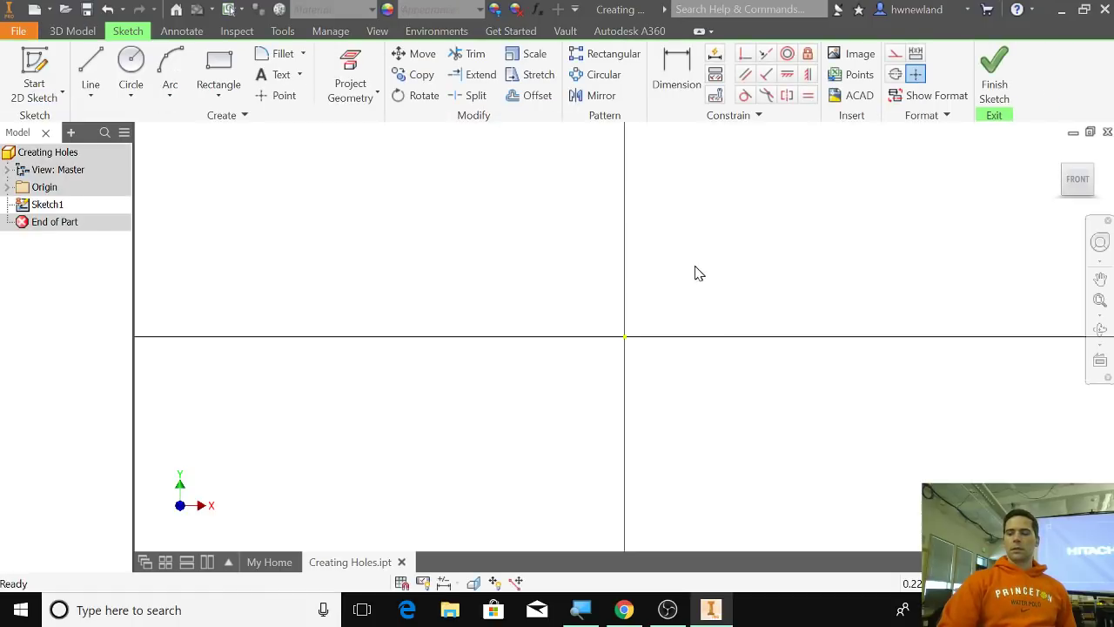
key("F2")
left_click_drag(696, 261, 326, 420)
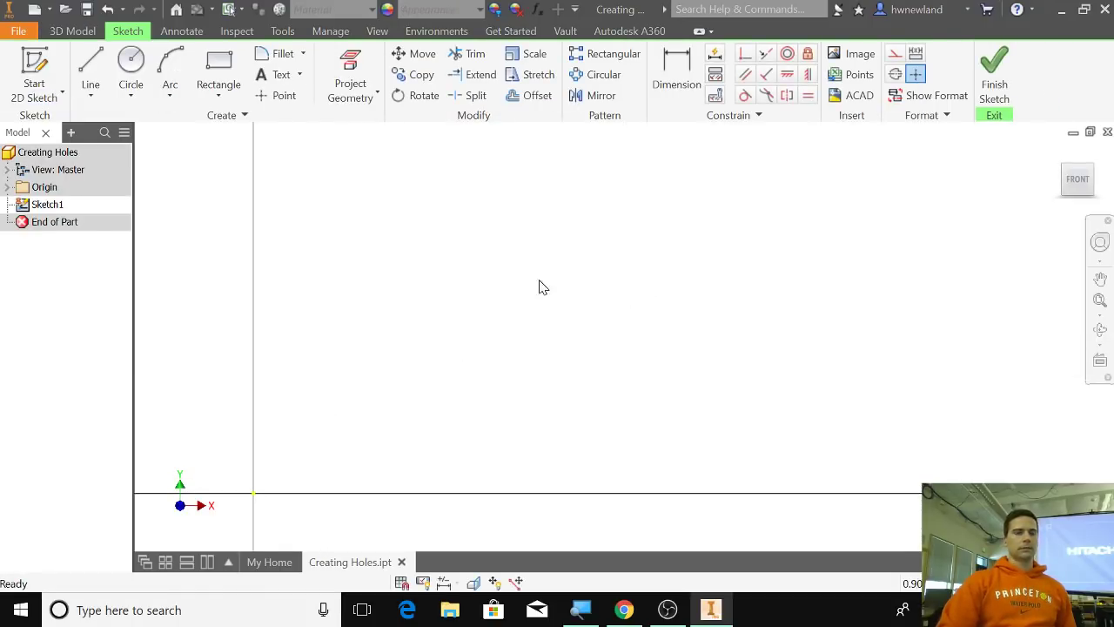
Step: Draw a 10 in by 10 in two-point rectangle with its first corner at the origin
left_click(225, 62)
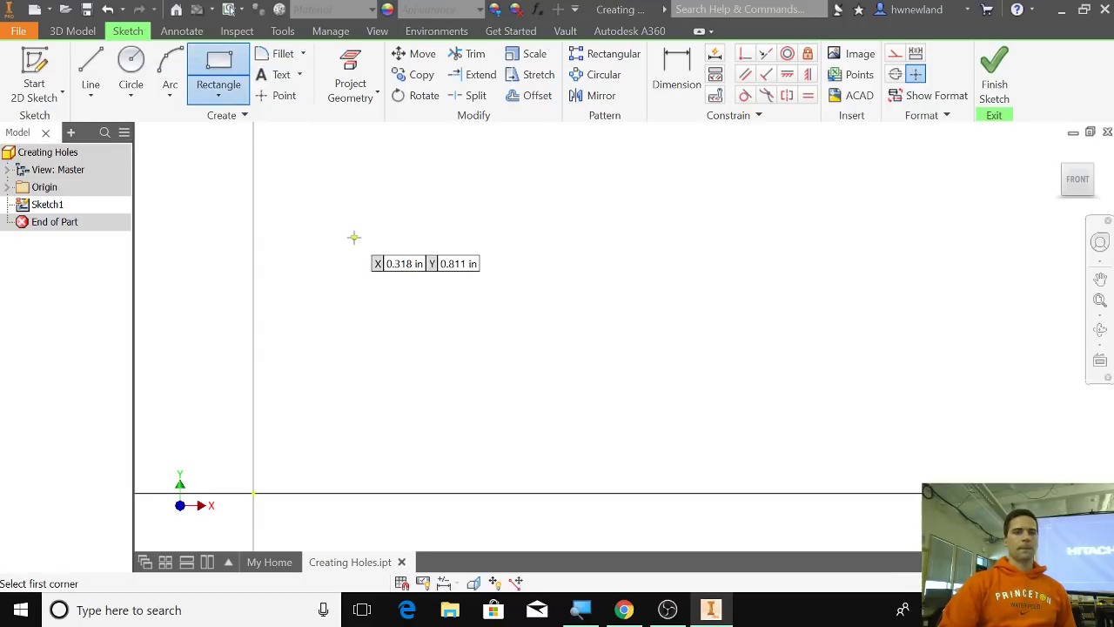
left_click(254, 493)
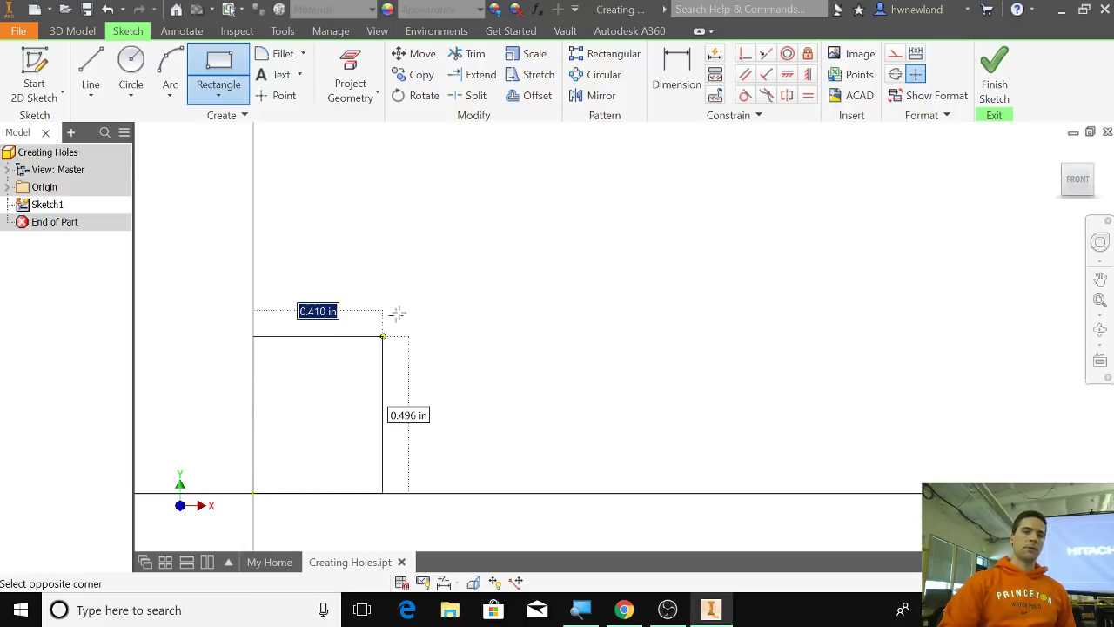
type("1")
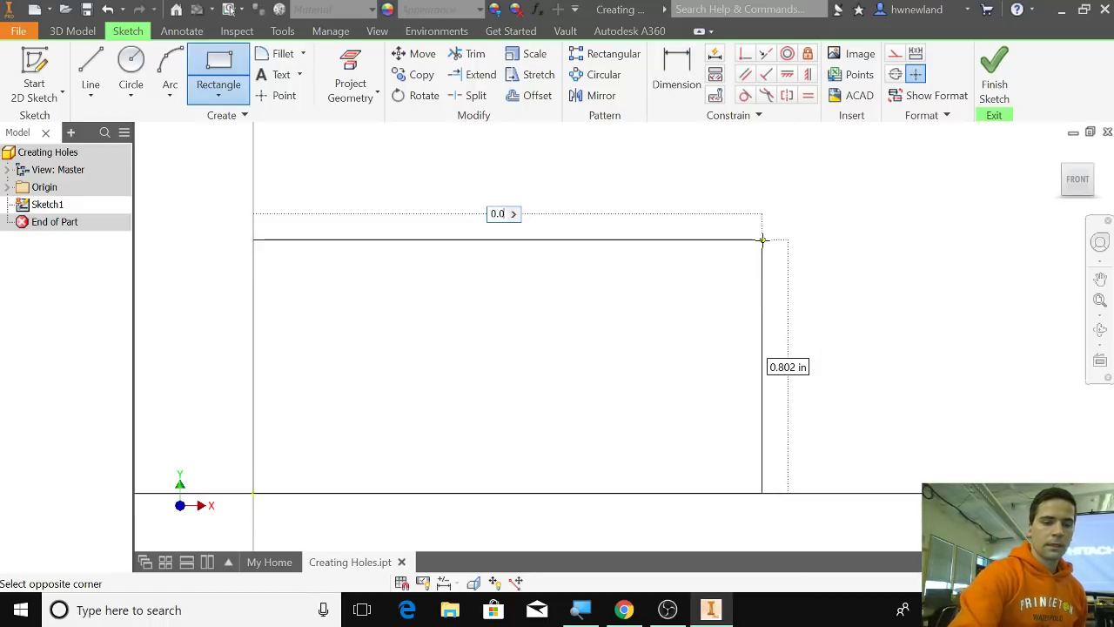
type("0.0")
key("Tab")
type("10")
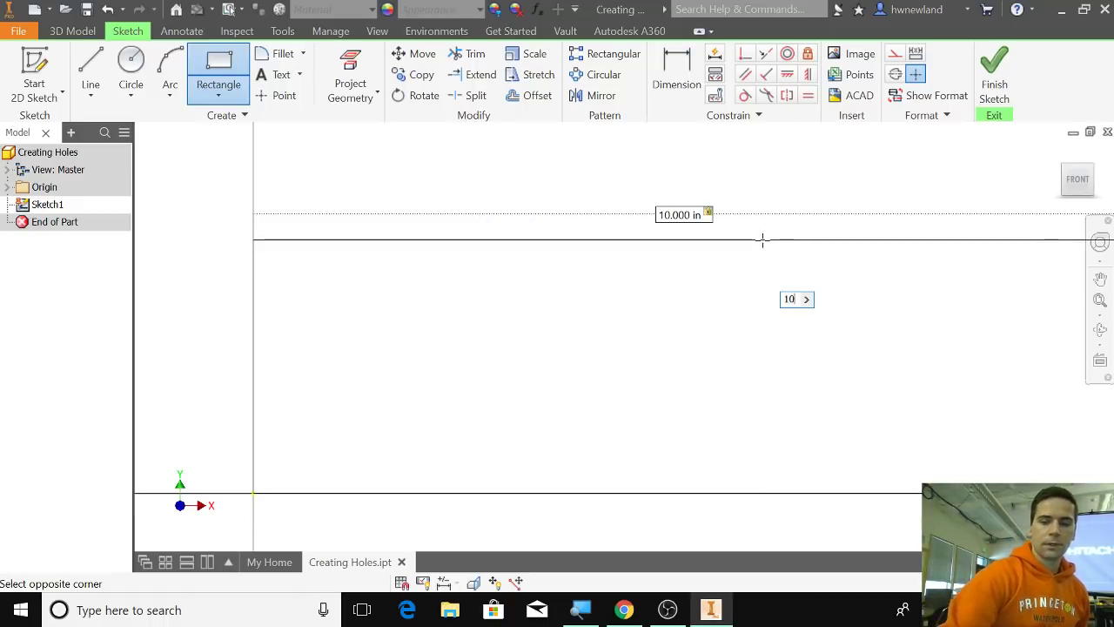
type(".0")
key("Return")
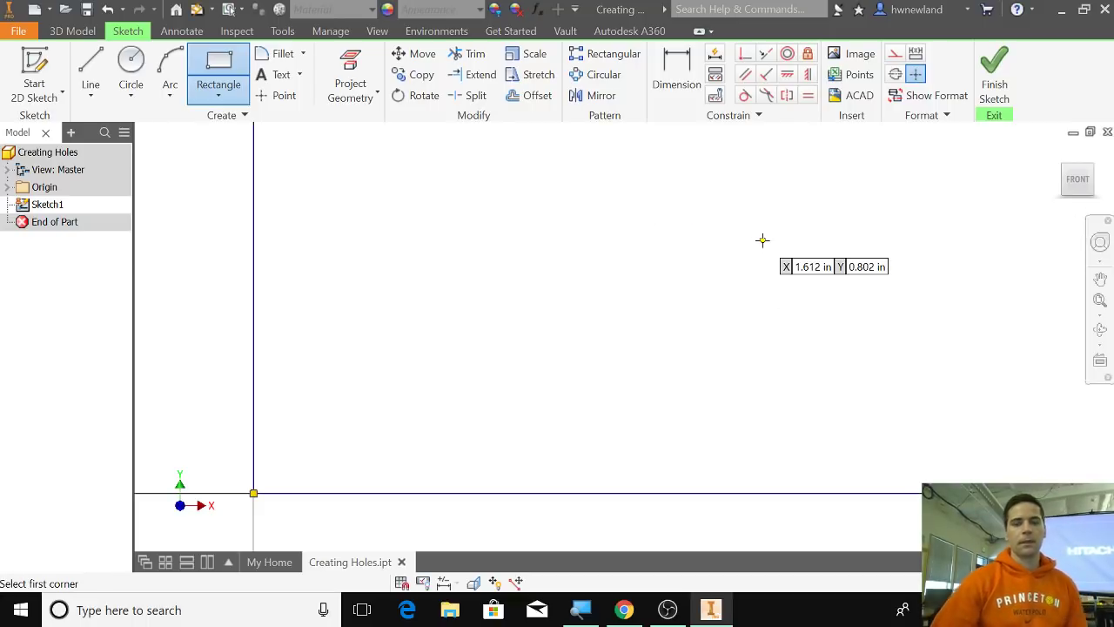
key("Escape")
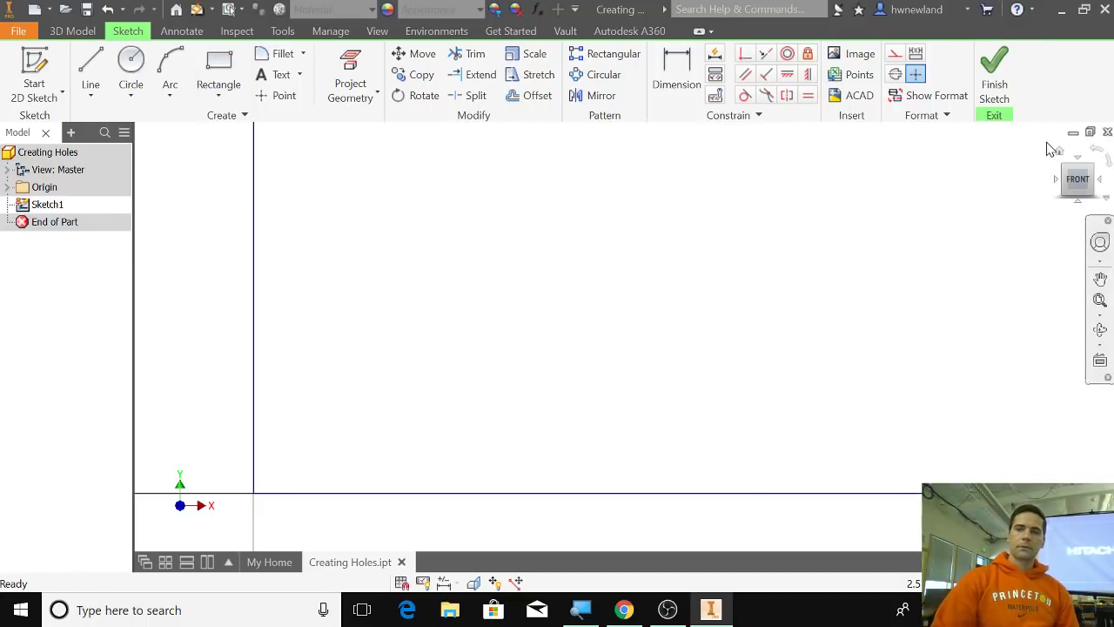
Step: Finish the sketch and extrude the square profile 1 in as a solid plate
left_click(1059, 152)
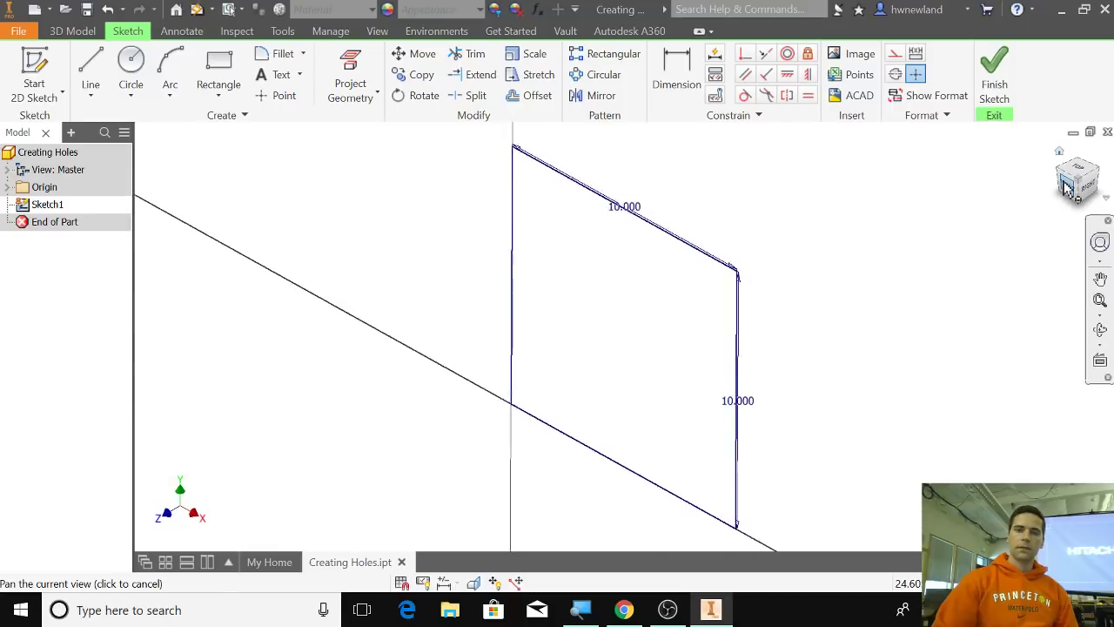
left_click(1069, 190)
scroll(766, 326, "up", 3)
left_click_drag(758, 323, 853, 303)
key("Escape")
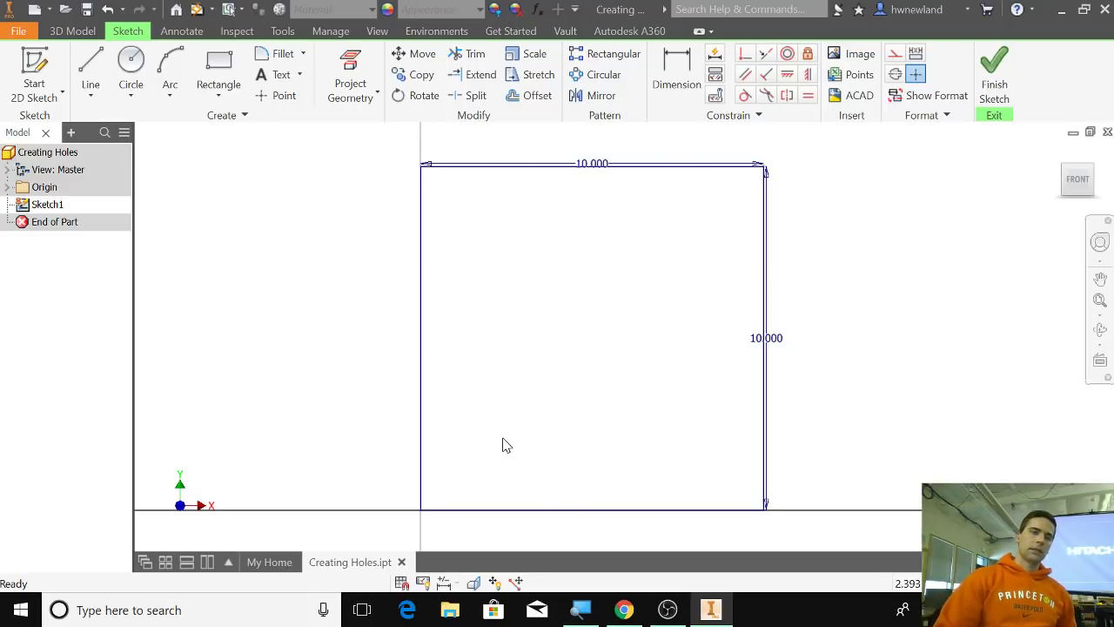
left_click(994, 78)
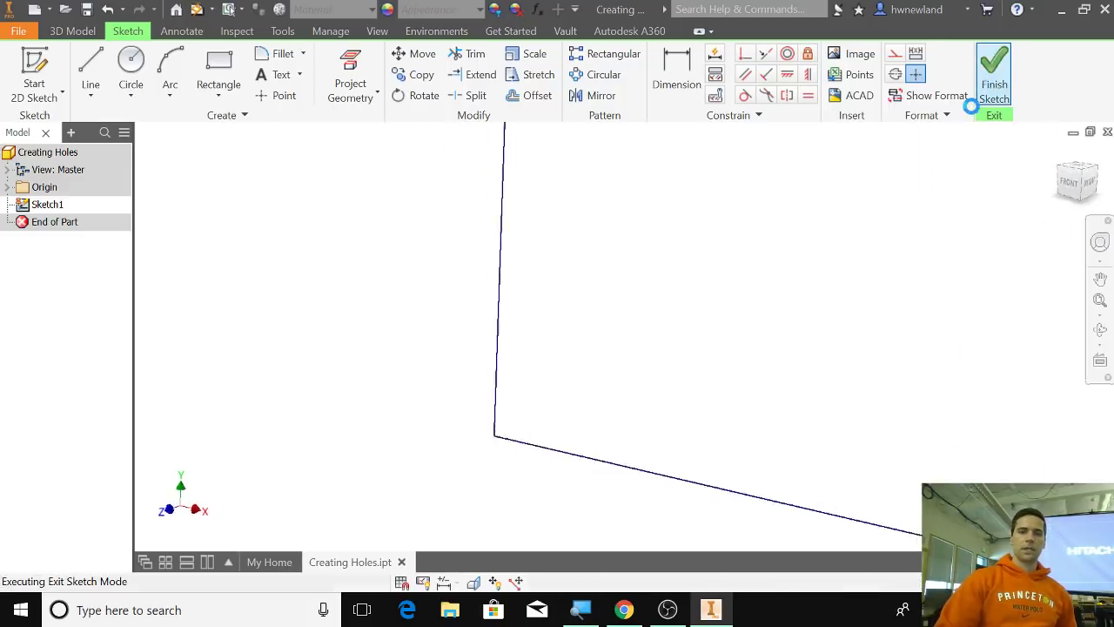
left_click(1059, 151)
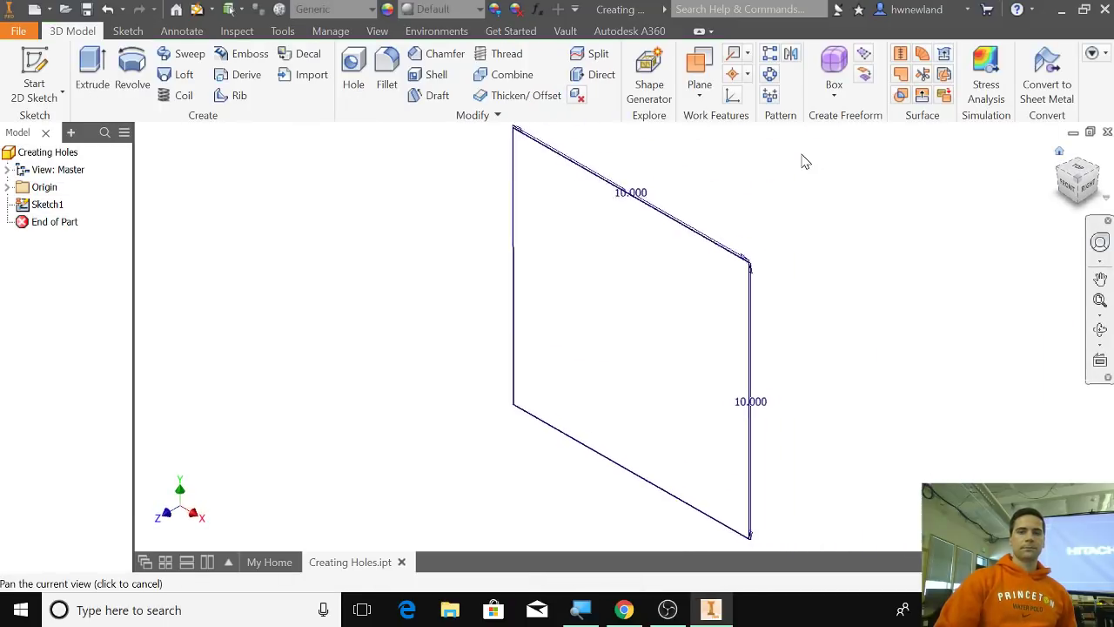
left_click(92, 74)
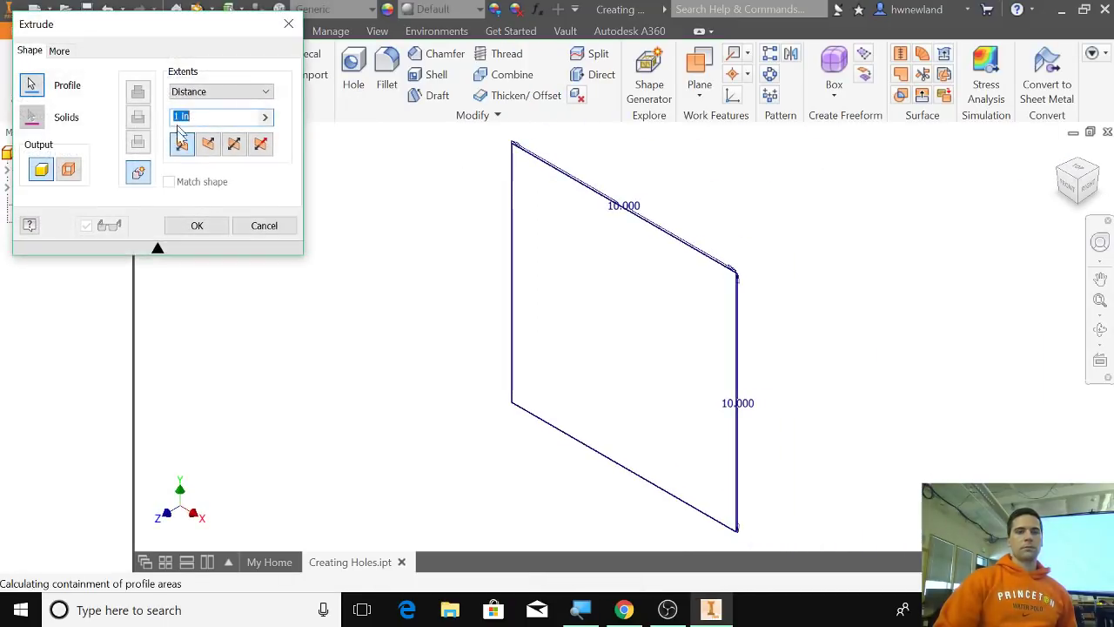
left_click(198, 226)
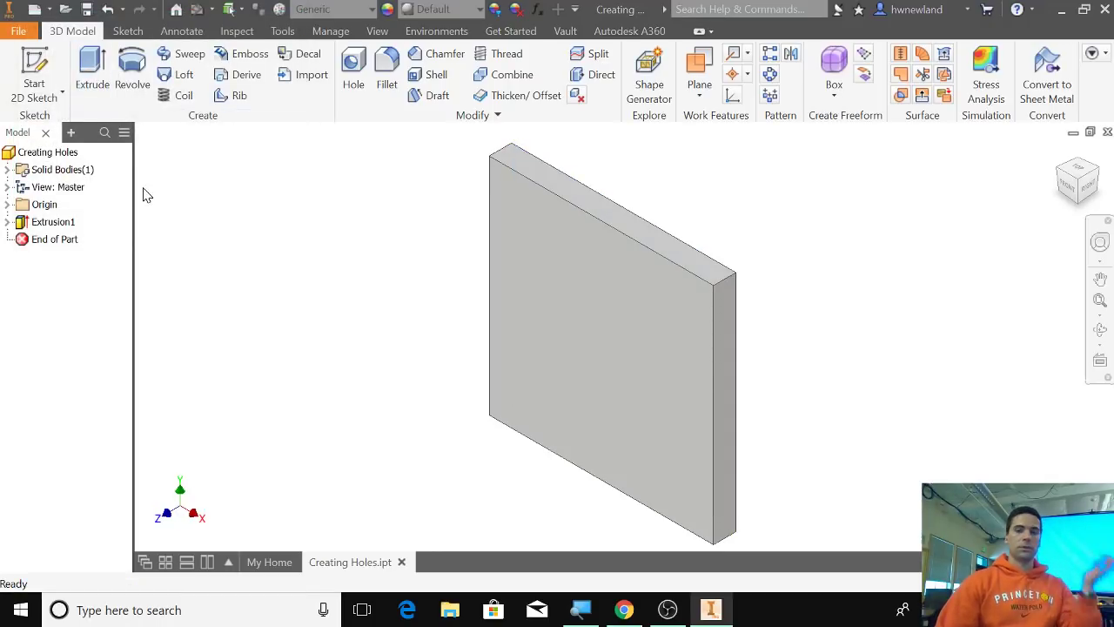
Step: Assign the Stainless Steel material from the Inventor Material Library to the plate
left_click(278, 10)
scroll(250, 314, "down", 4)
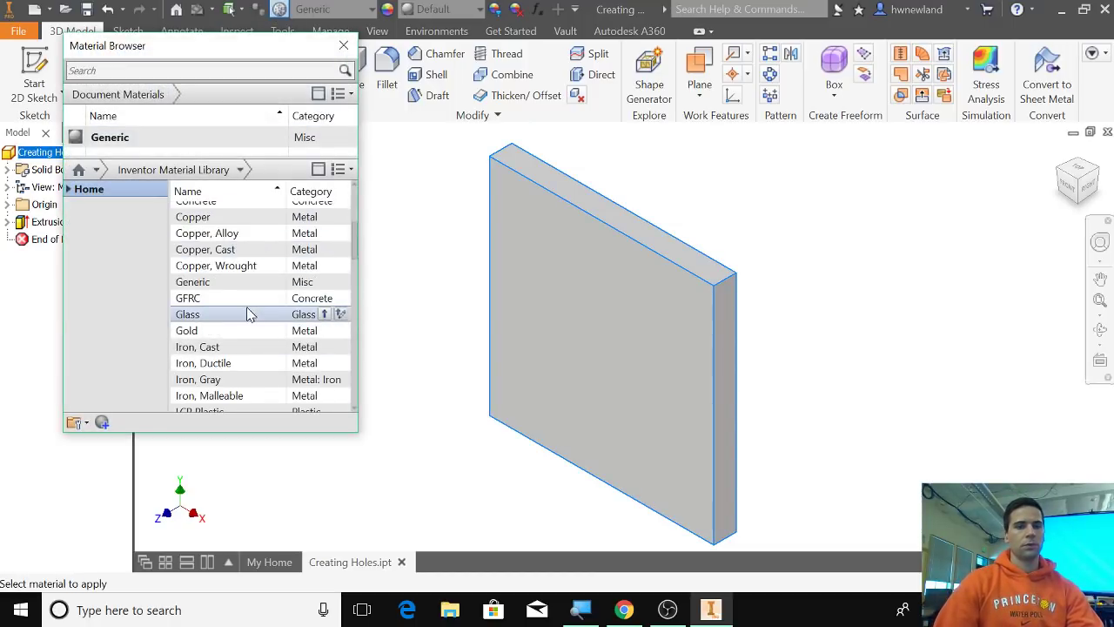
scroll(250, 314, "down", 10)
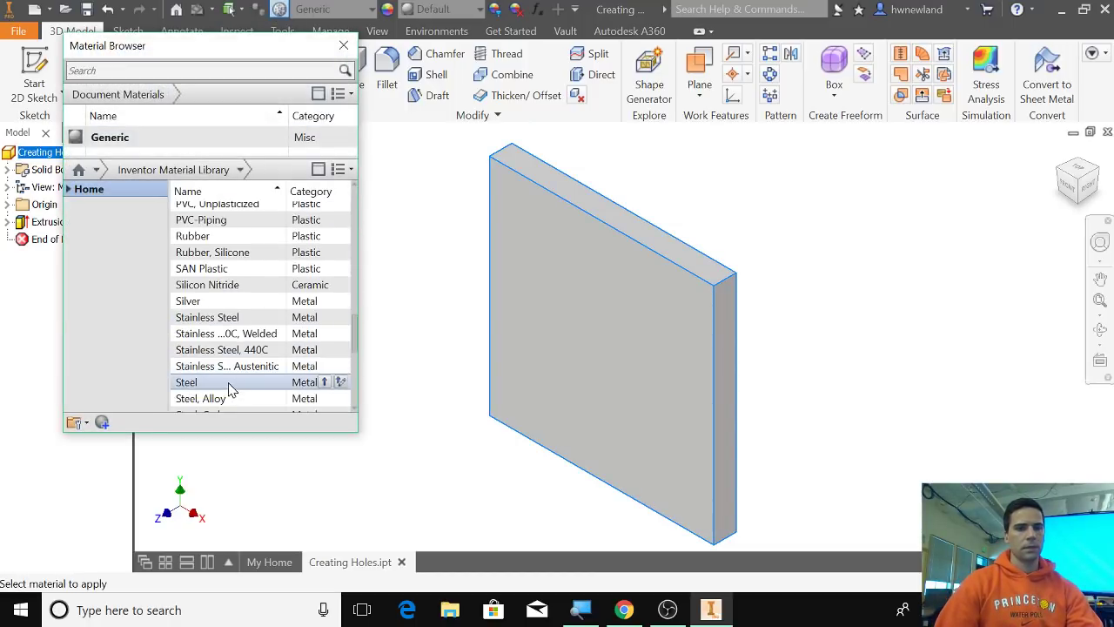
scroll(231, 390, "down", 2)
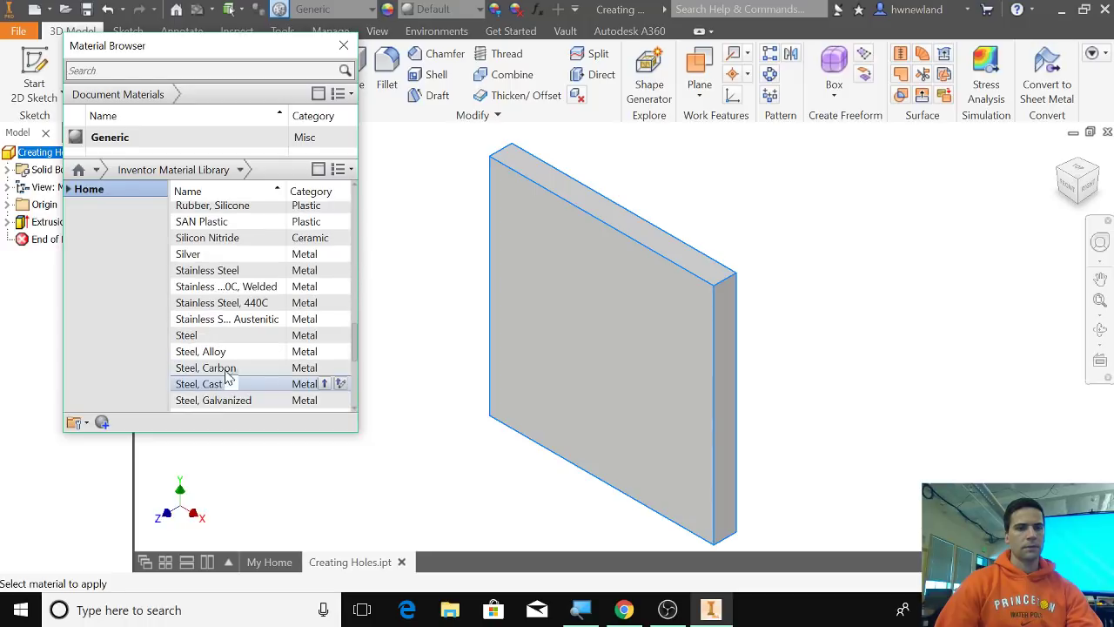
double_click(239, 273)
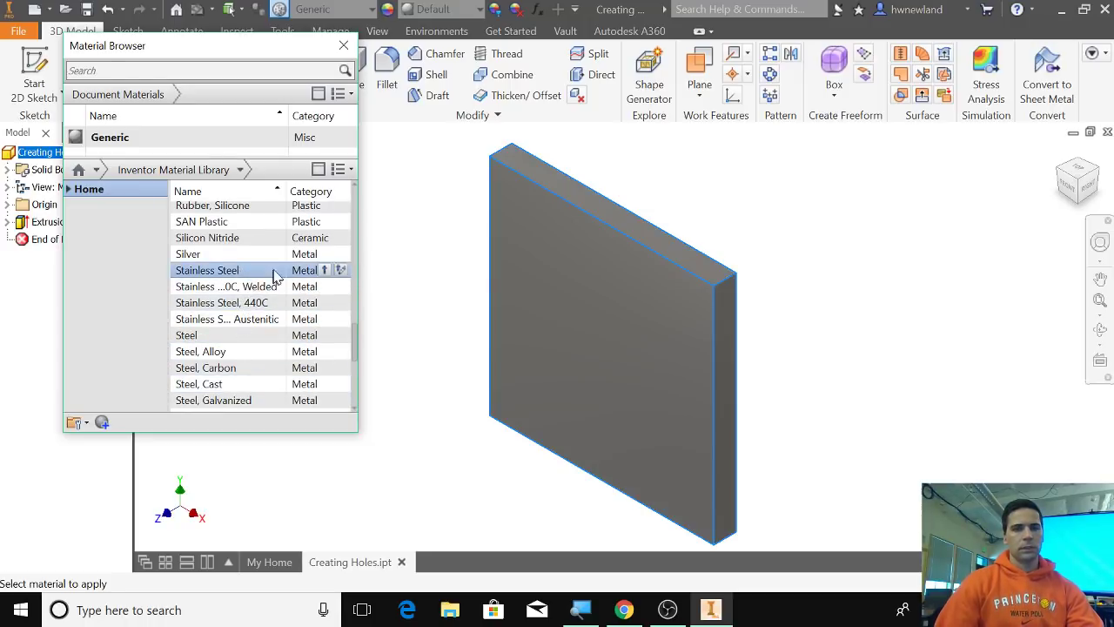
left_click(325, 269)
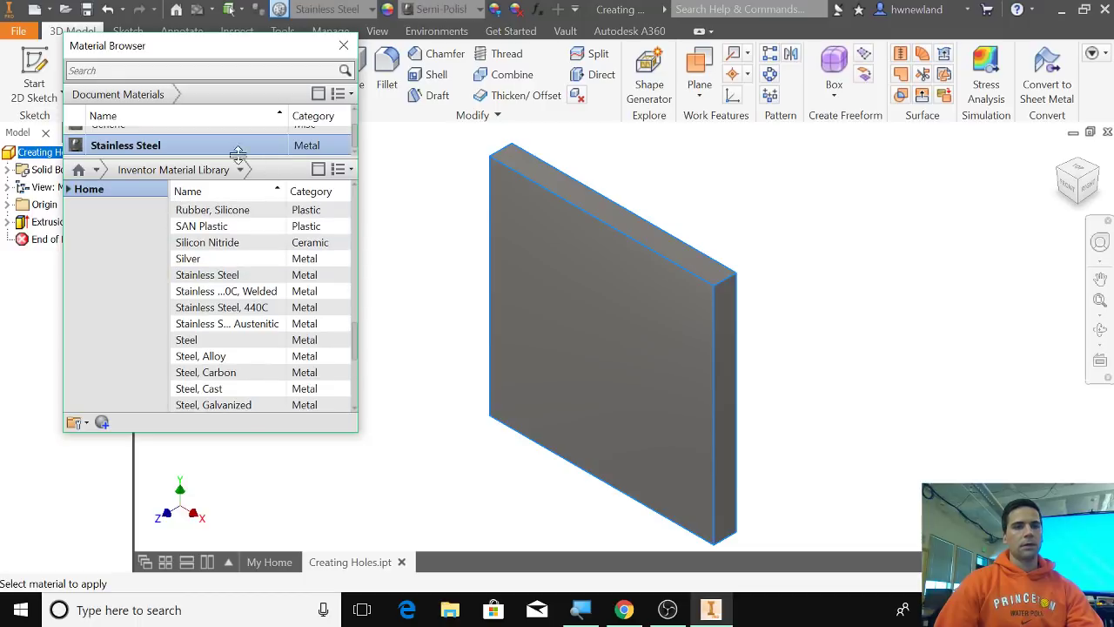
left_click(344, 45)
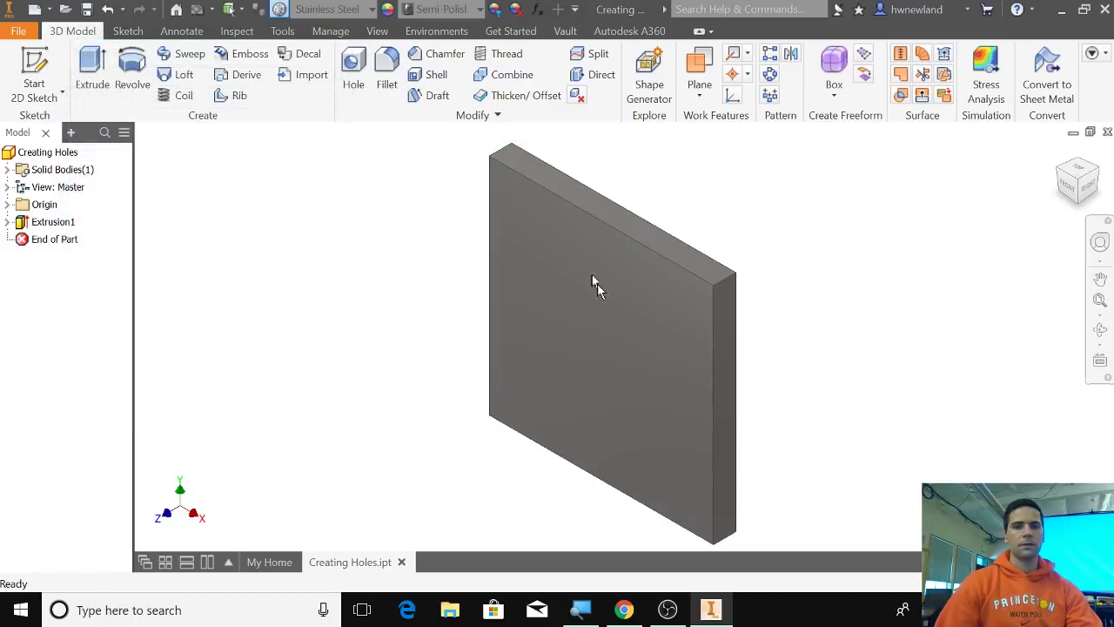
Step: Start a new 2D sketch on the large front face of the plate
middle_click_drag(749, 331, 797, 322, "shift")
left_click(1061, 151)
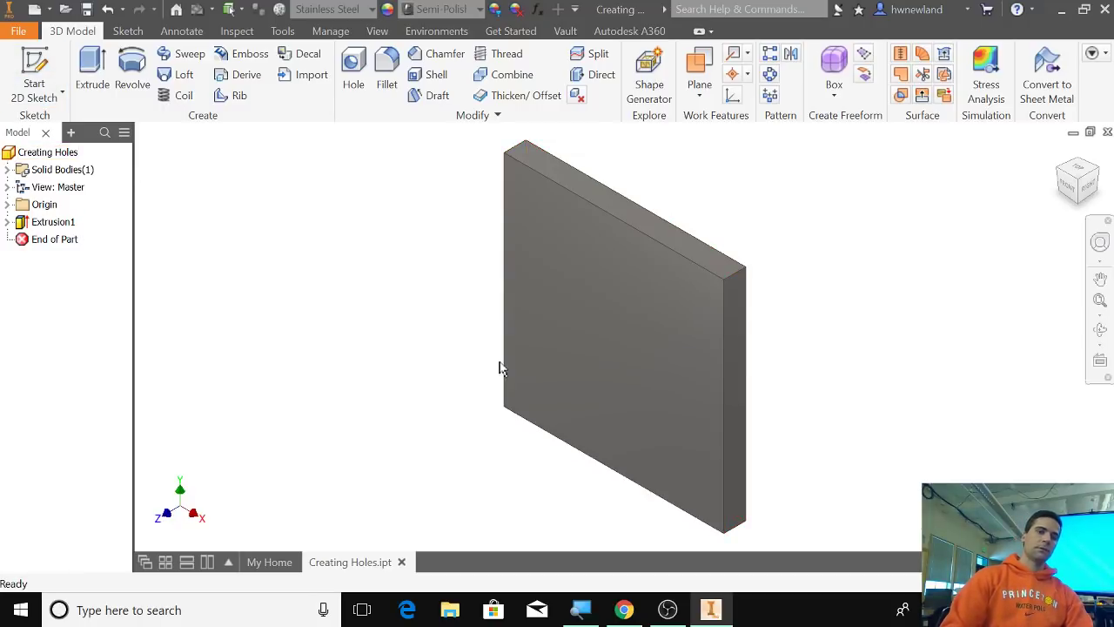
left_click(33, 79)
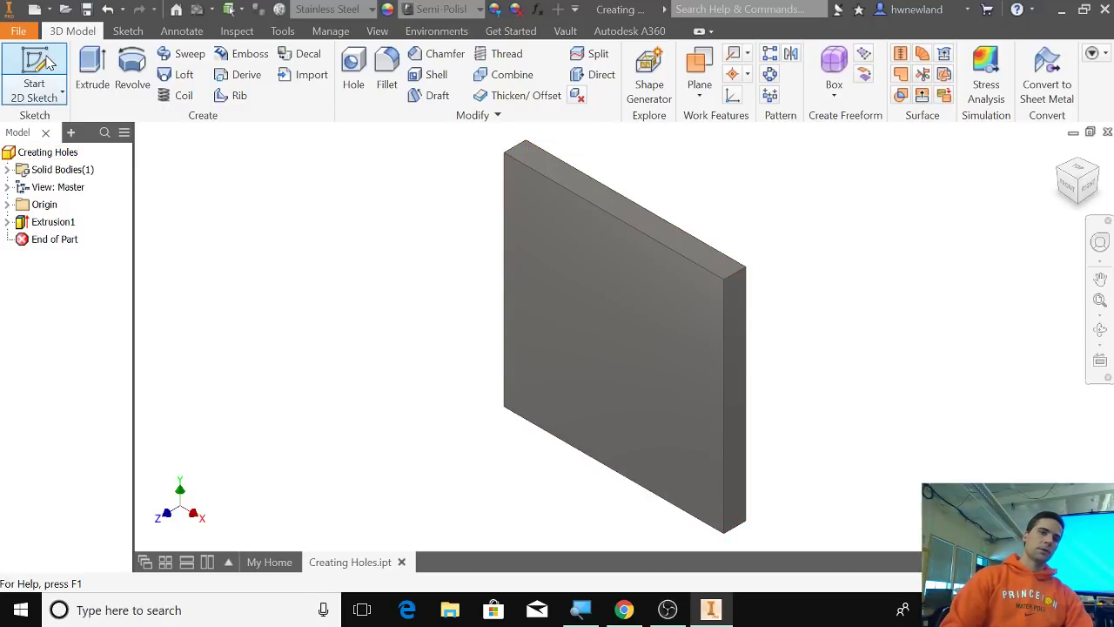
left_click(651, 326)
key("F2")
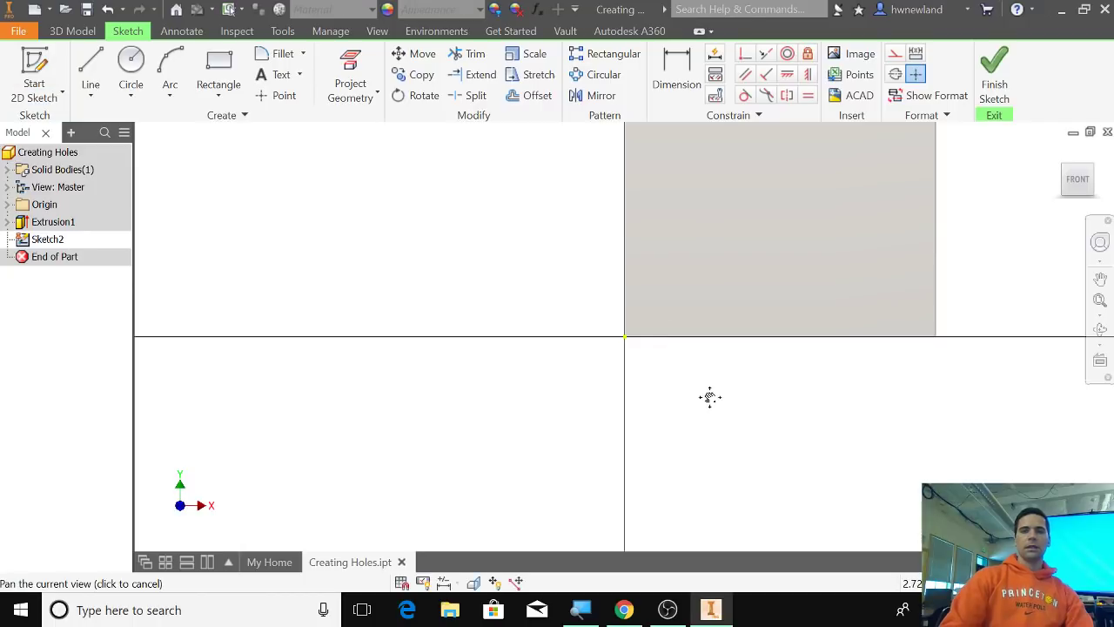
left_click_drag(708, 395, 600, 525)
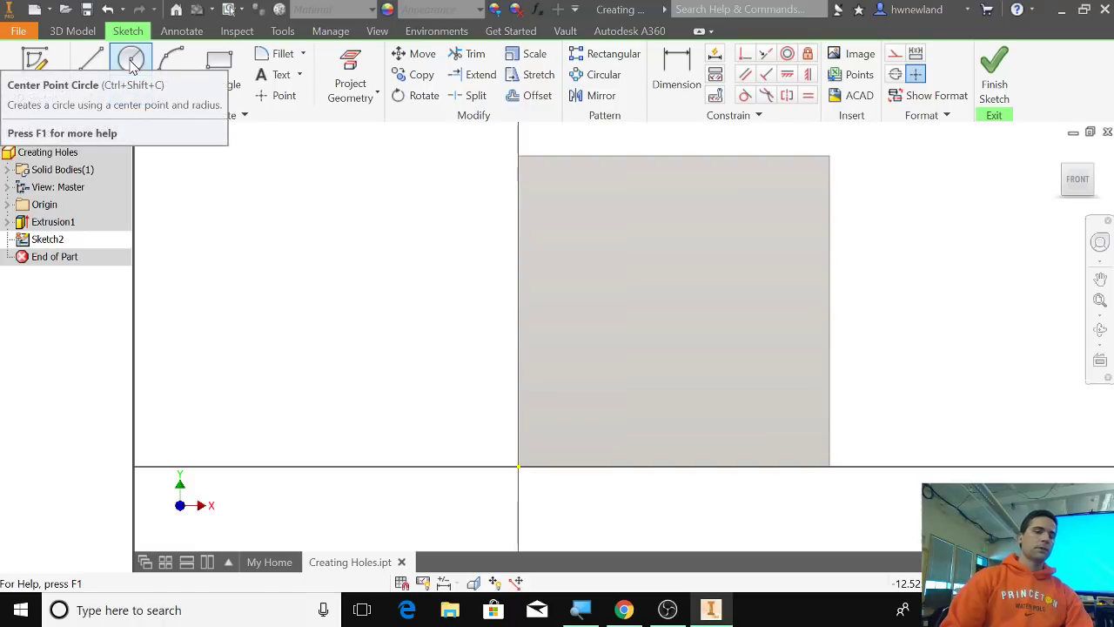
Step: Draw a 2 in diameter circle centred at X 5.0 in, Y 5.0 in on the plate's front face
left_click(130, 63)
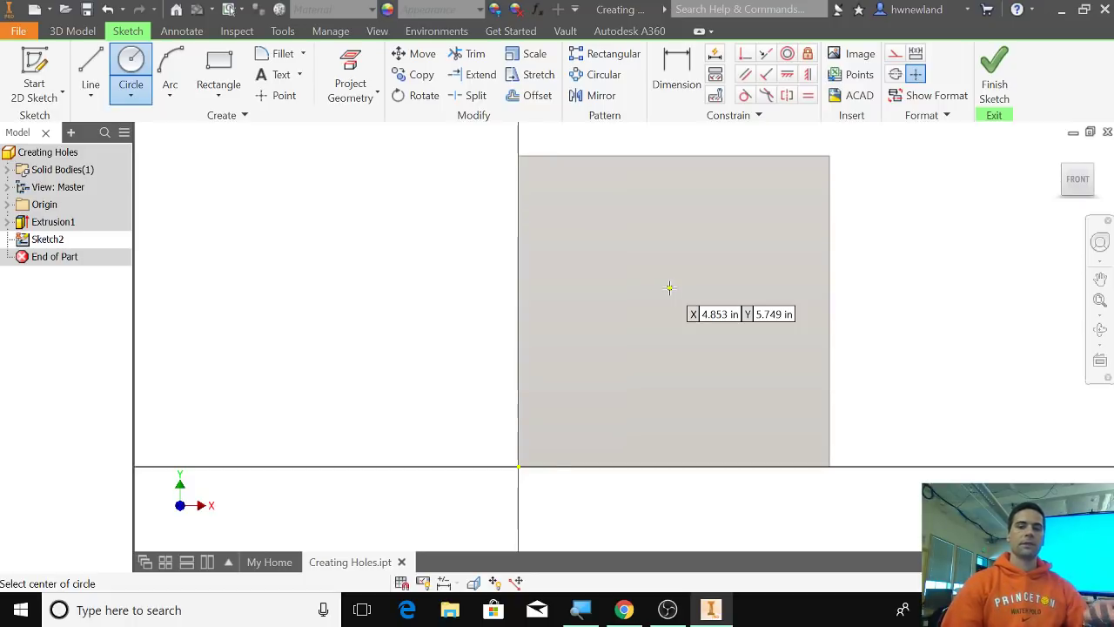
key("Tab")
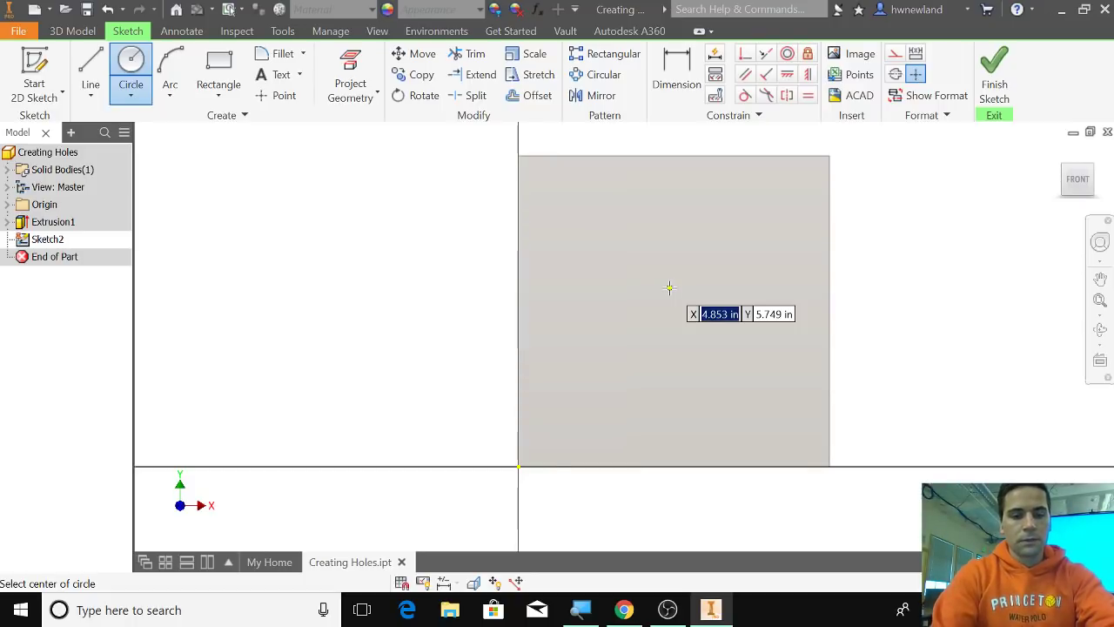
type("5")
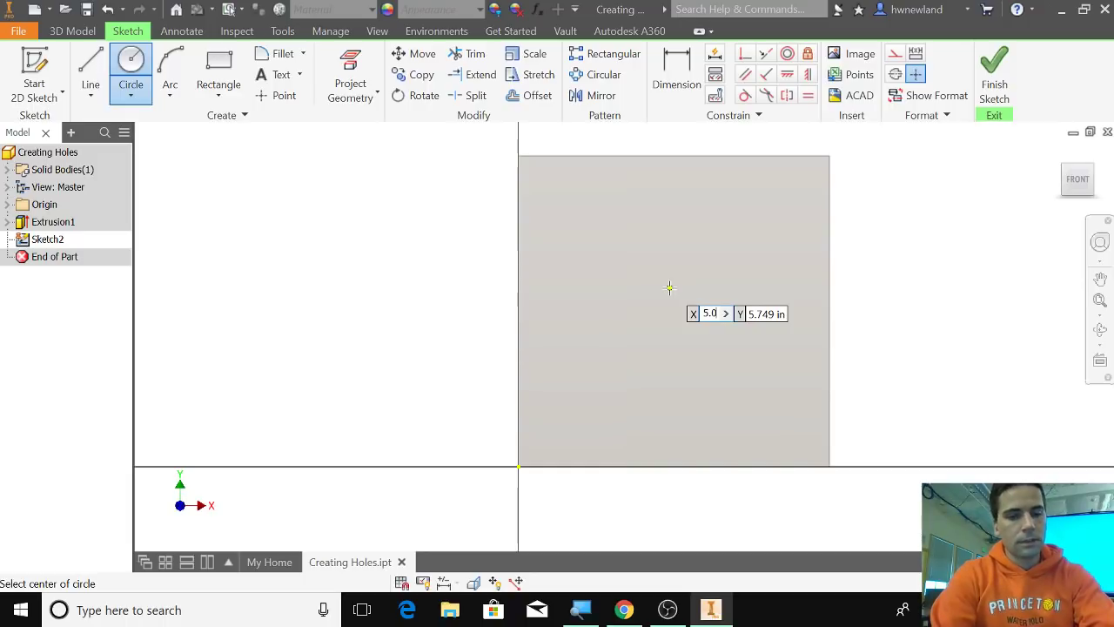
type(".0")
key("Tab")
type("5")
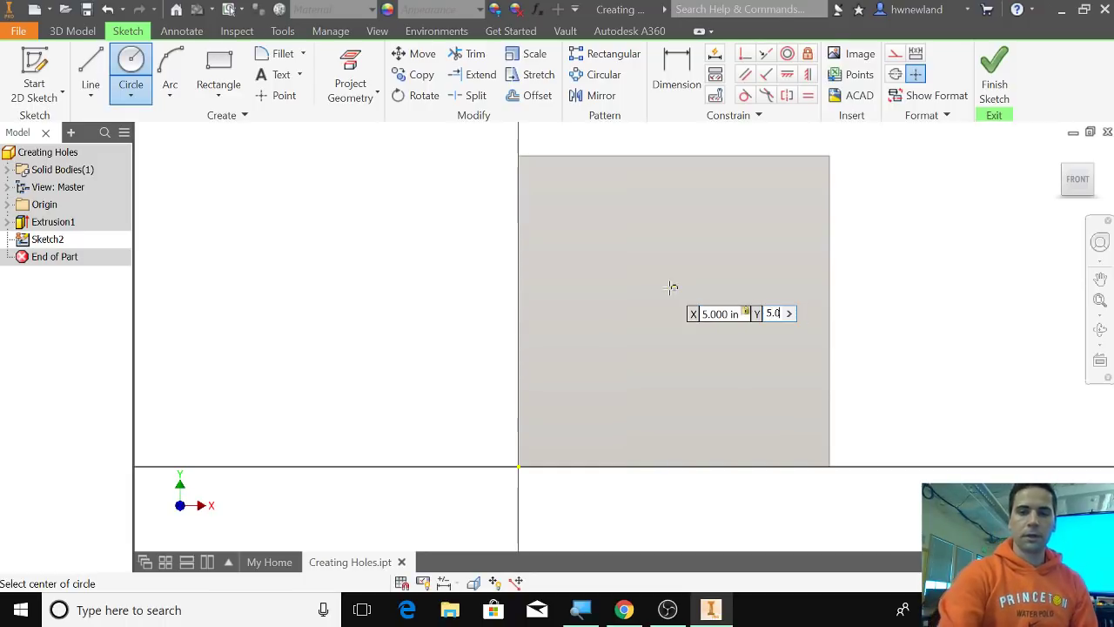
type(".0")
key("Return")
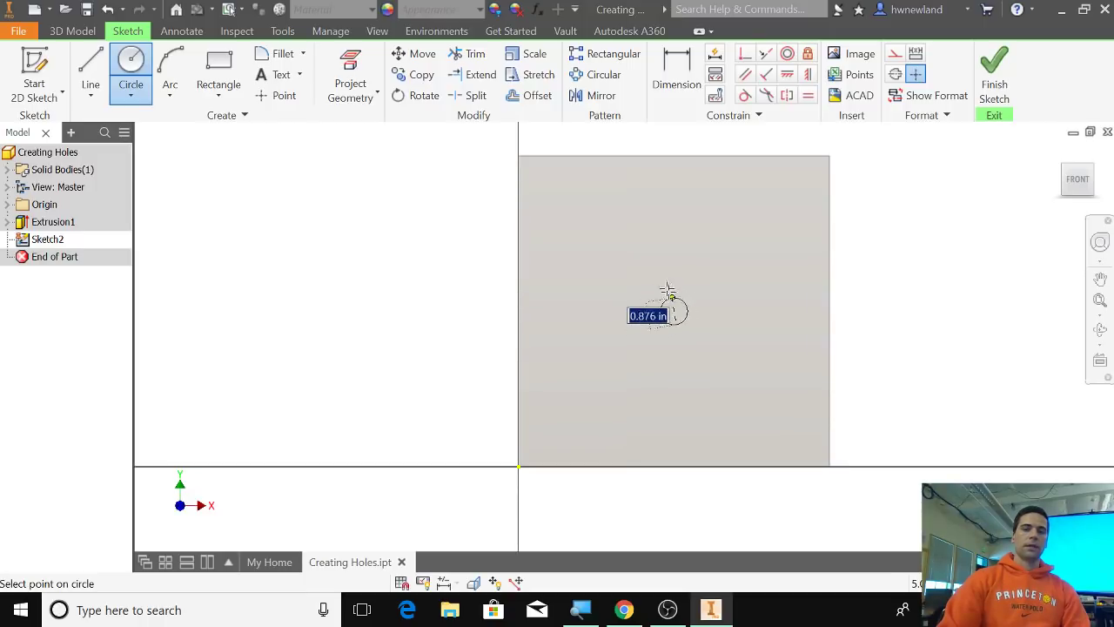
type("2")
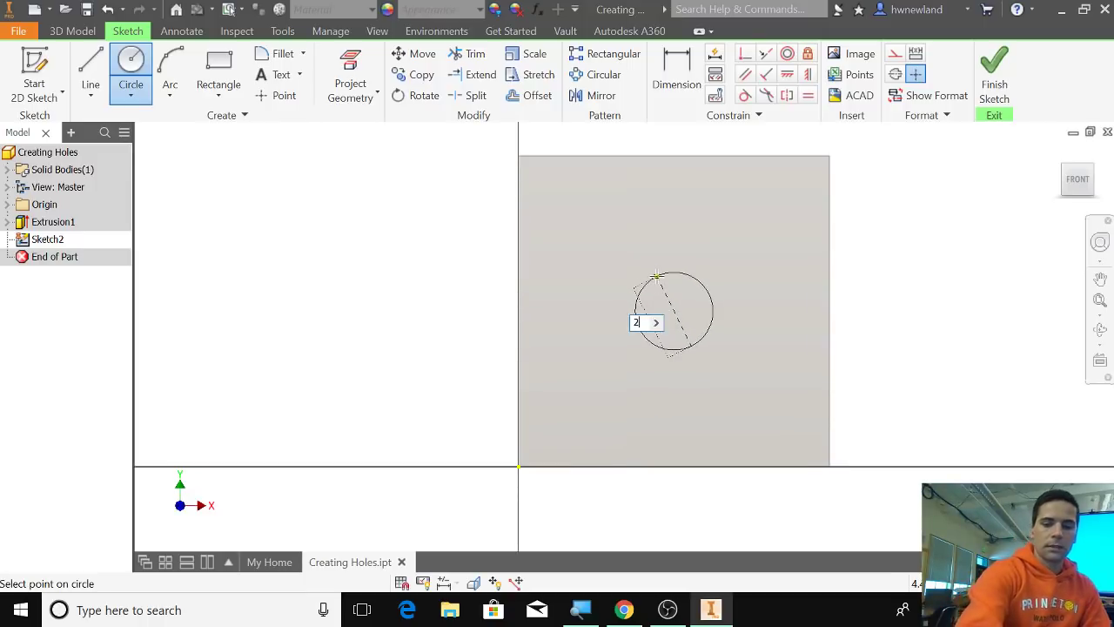
key("Return")
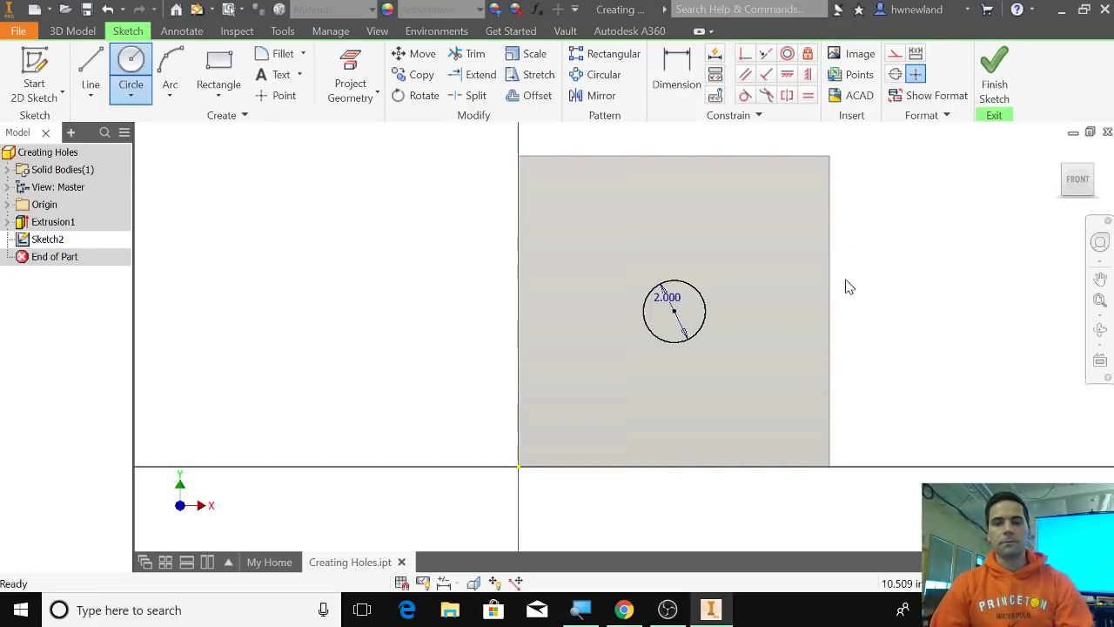
Step: Finish the sketch and cut the circle through the plate with a 1.6875 in extrusion directed into the solid
left_click(994, 76)
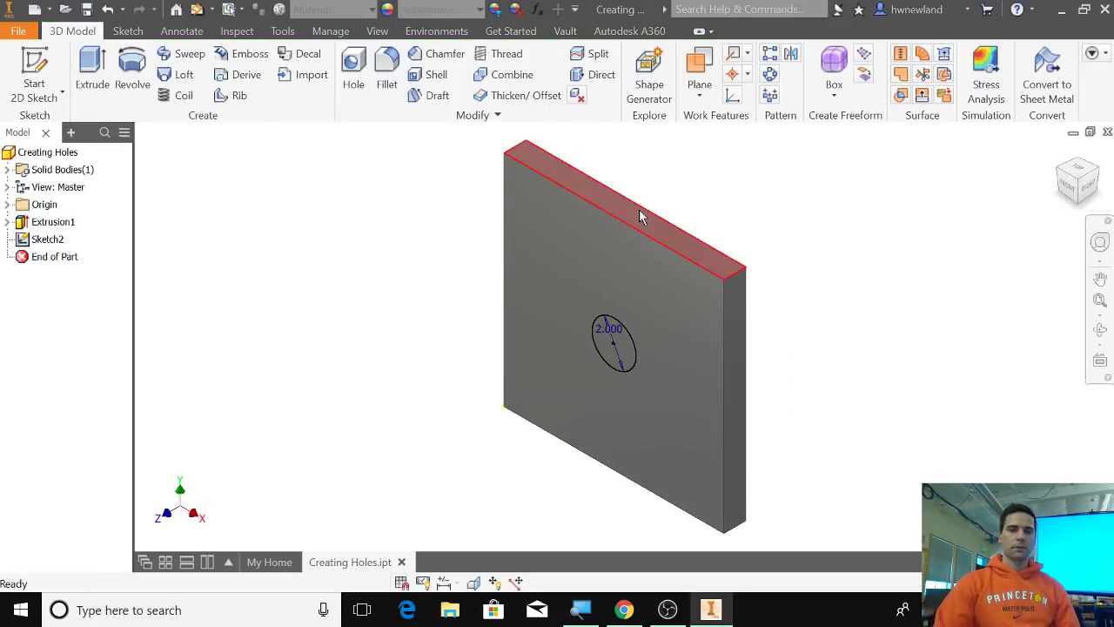
left_click(93, 69)
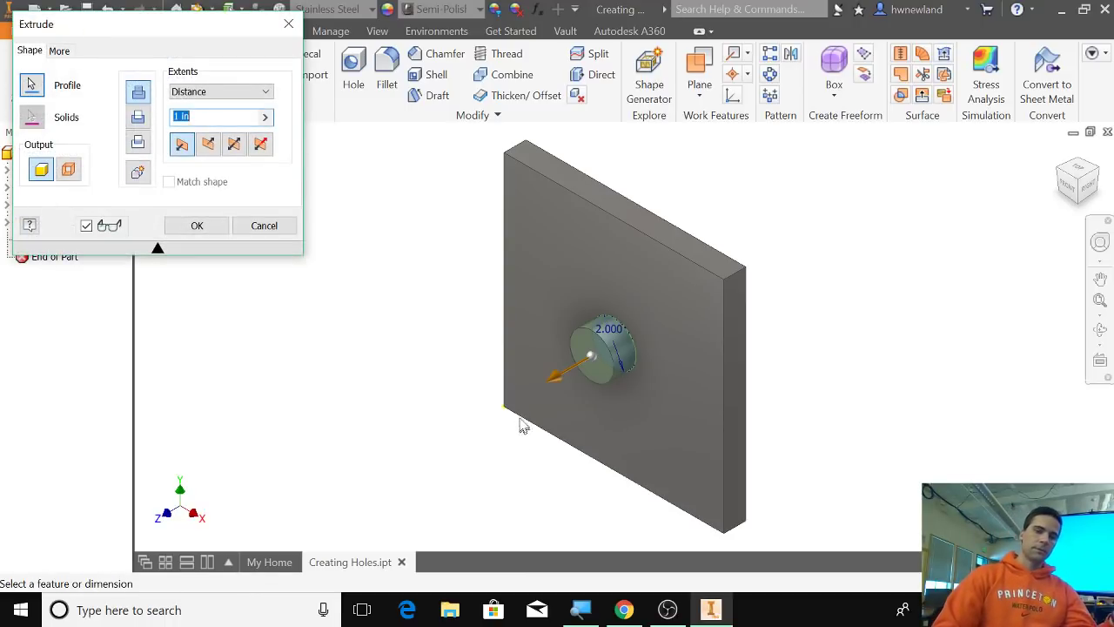
left_click_drag(557, 385, 816, 297)
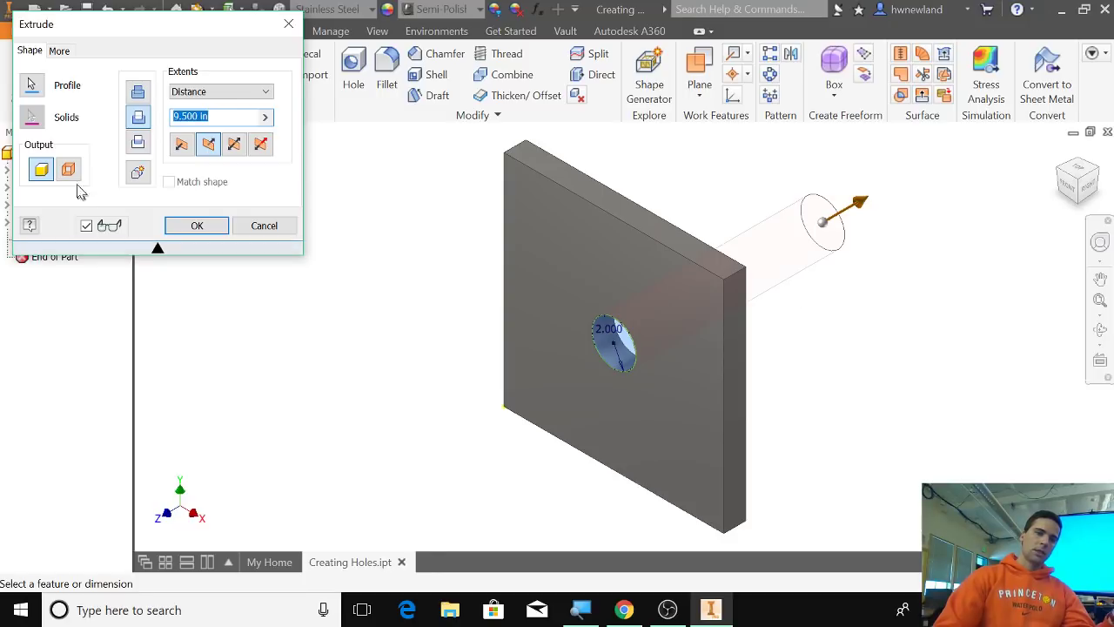
left_click(181, 144)
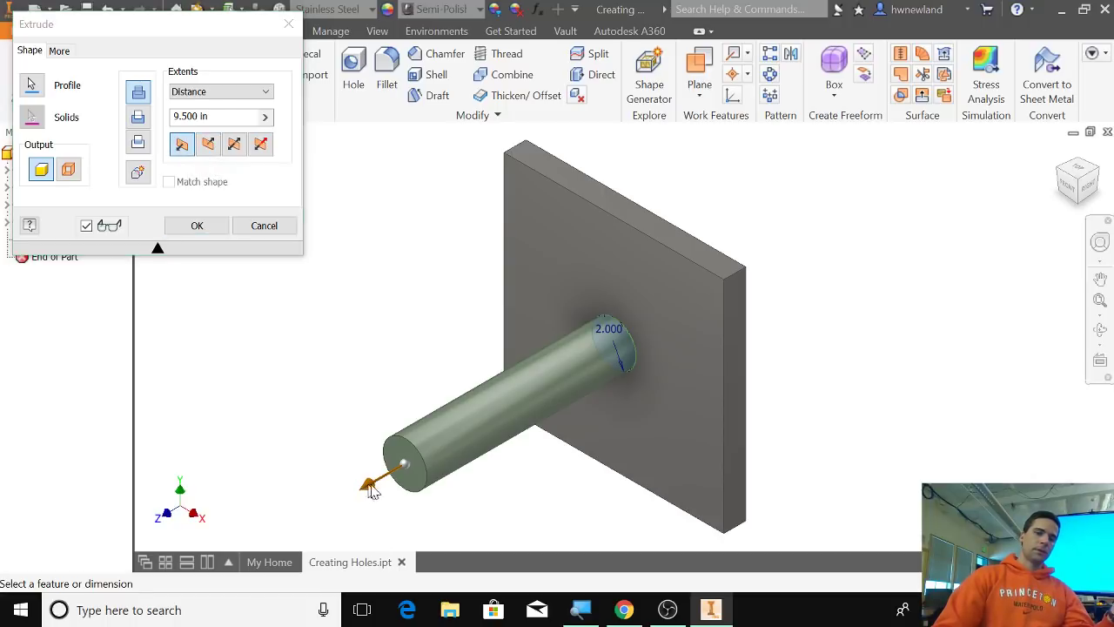
left_click_drag(385, 490, 535, 385)
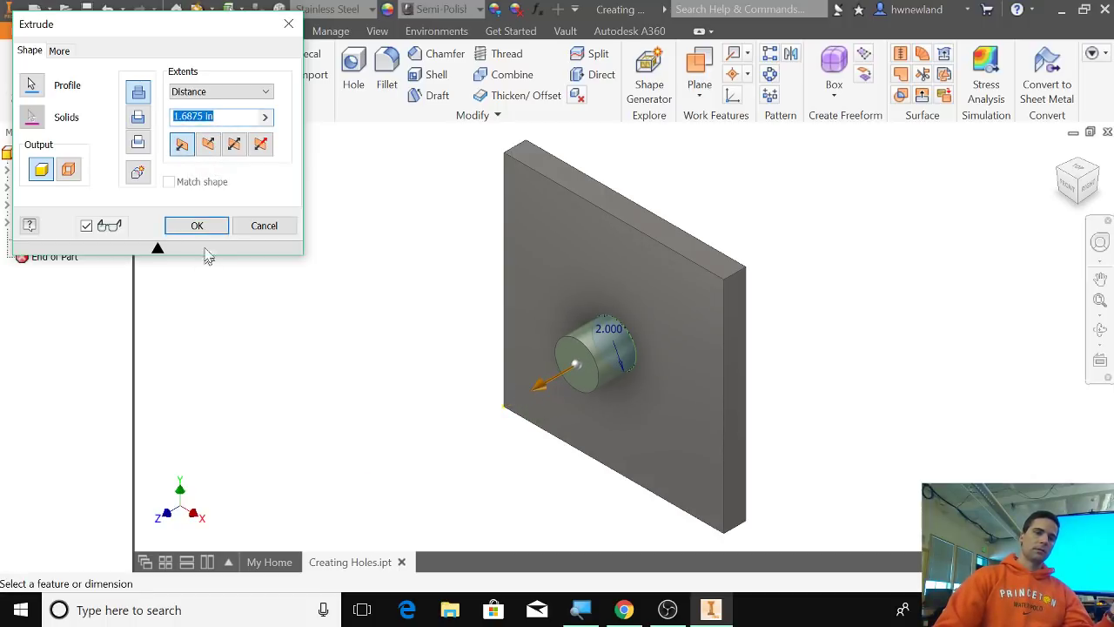
left_click(209, 145)
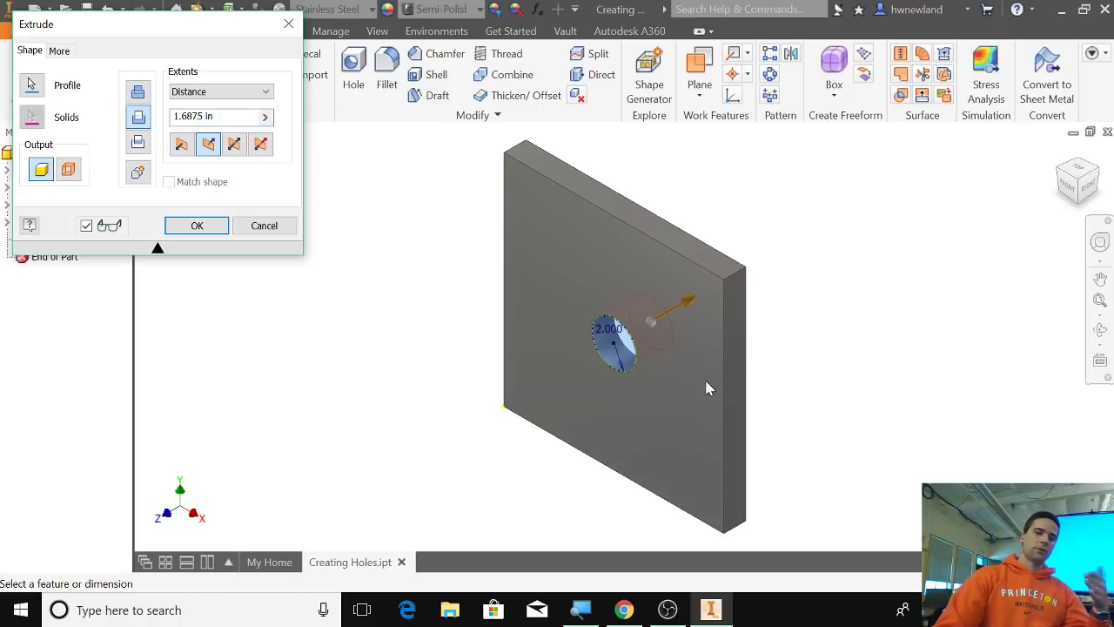
left_click(207, 229)
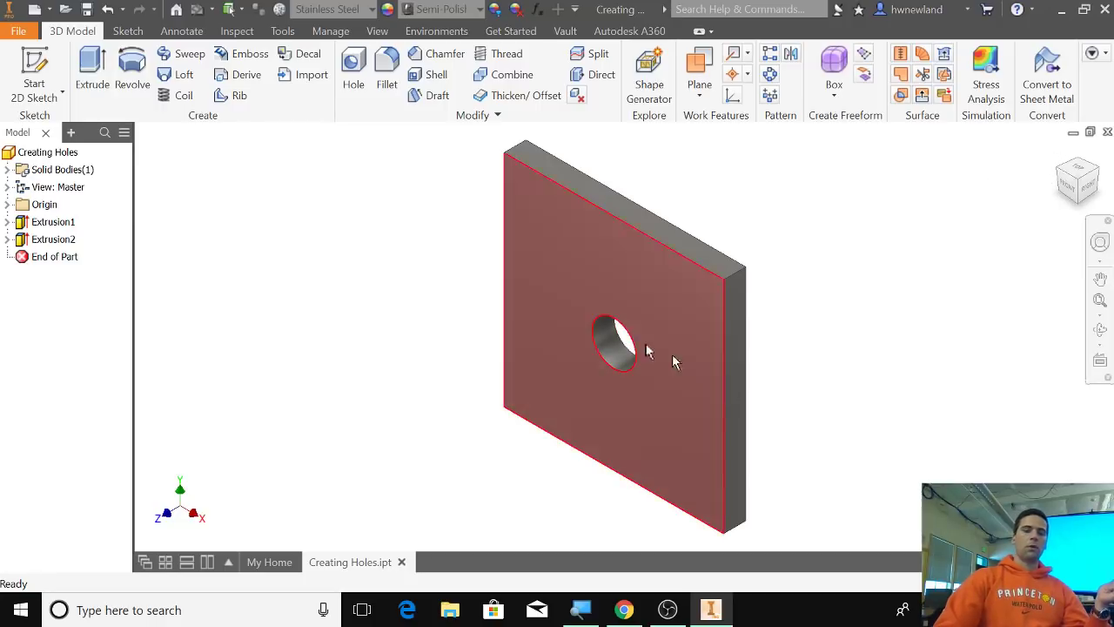
Step: Start a new 2D sketch on the plate's front face around the round hole
middle_click_drag(840, 389, 858, 372, "shift")
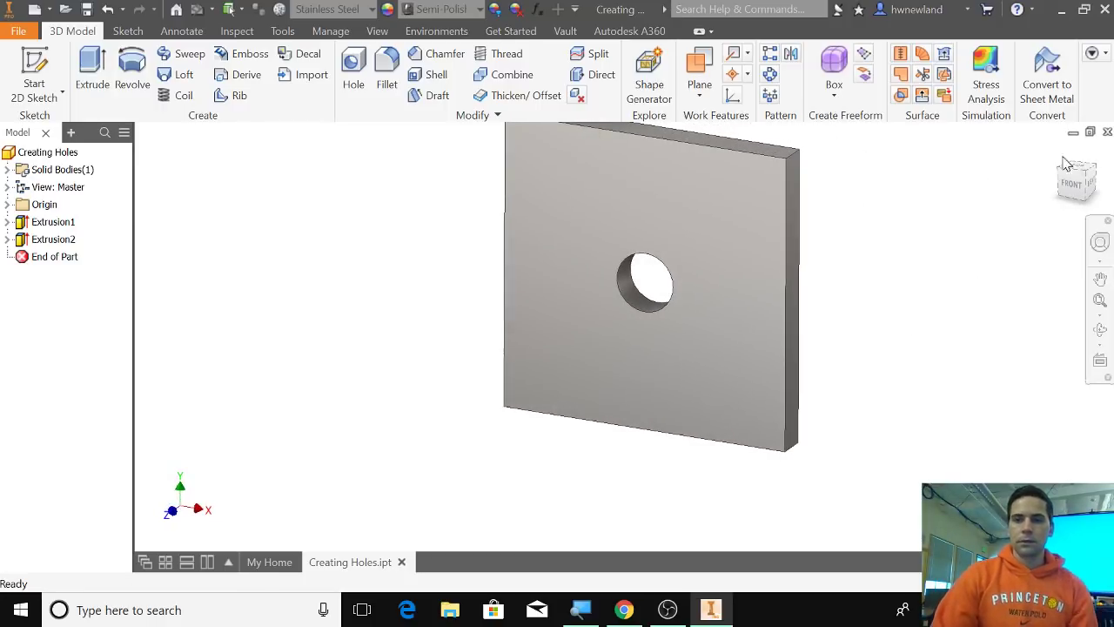
left_click(1060, 155)
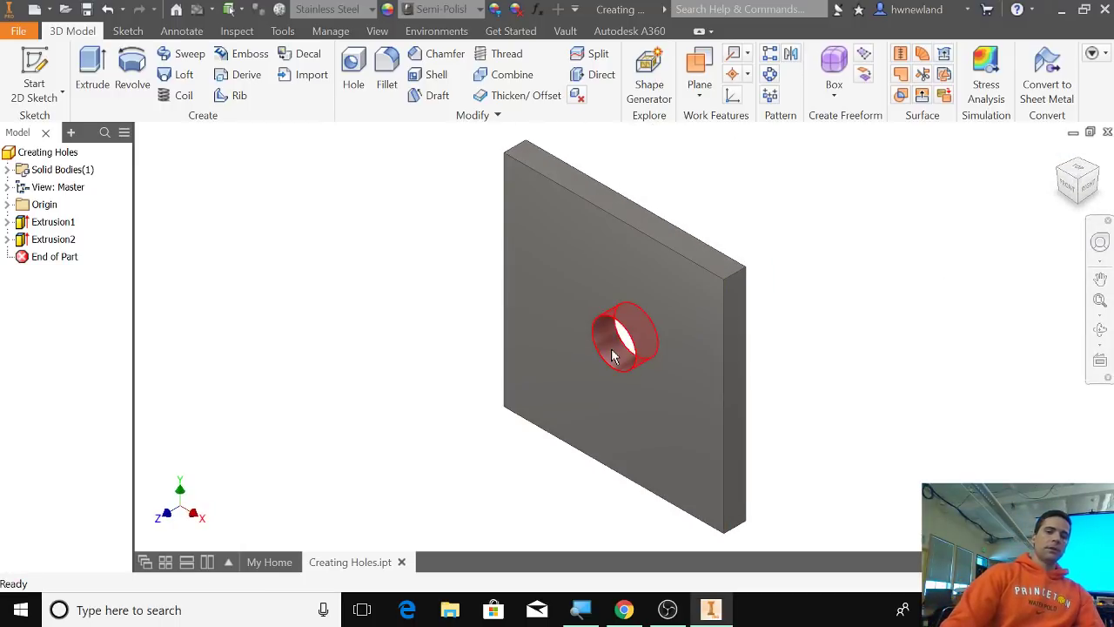
mouse_move(612, 355)
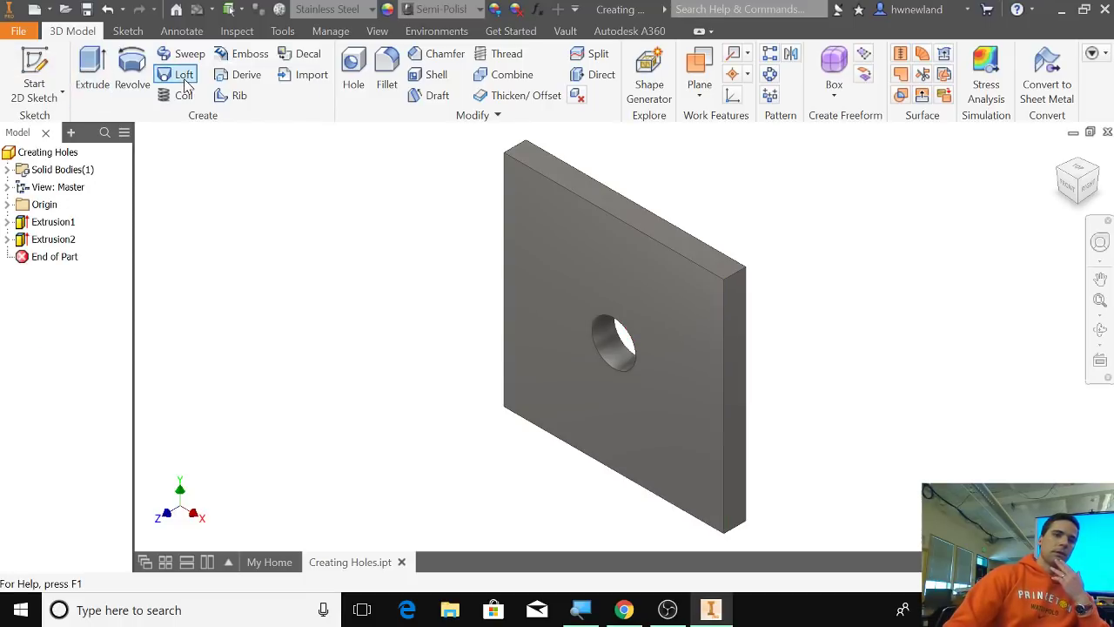
left_click(55, 68)
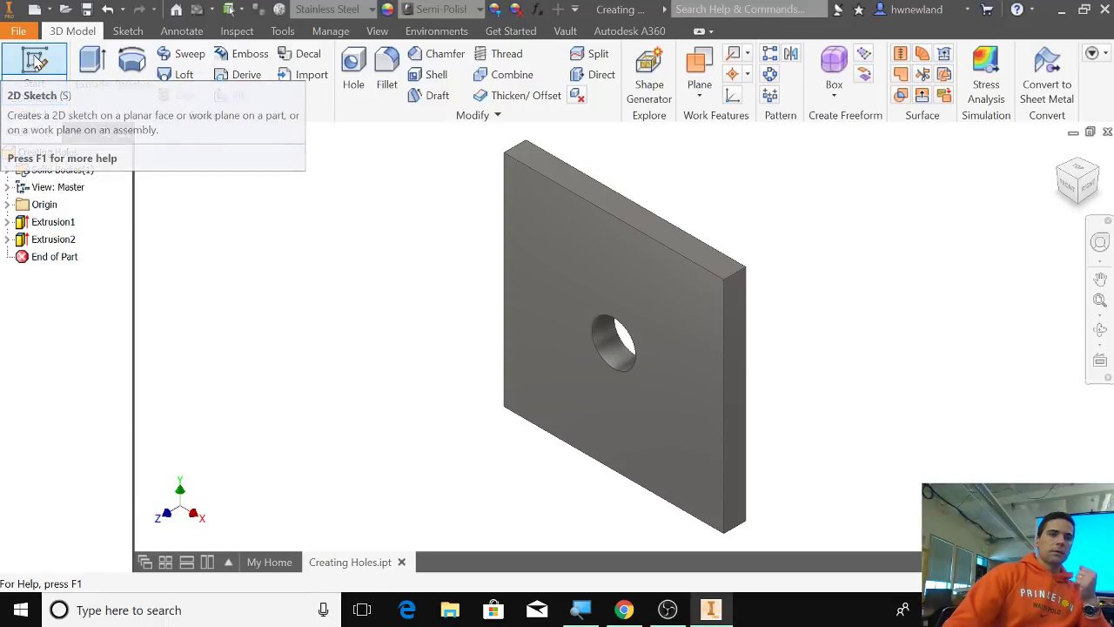
left_click(39, 63)
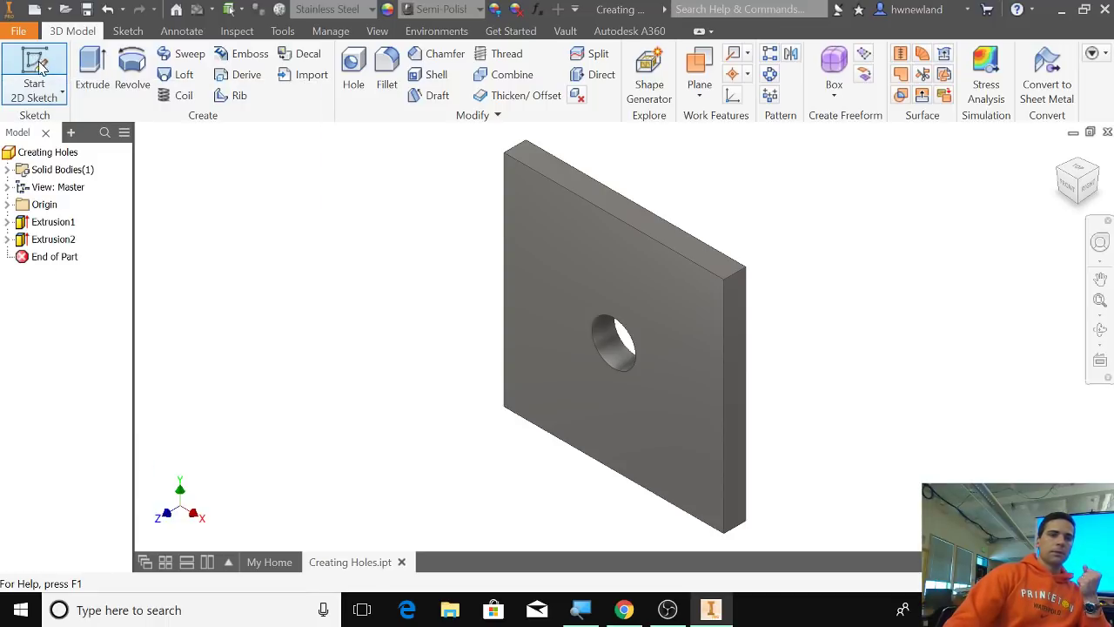
left_click(540, 302)
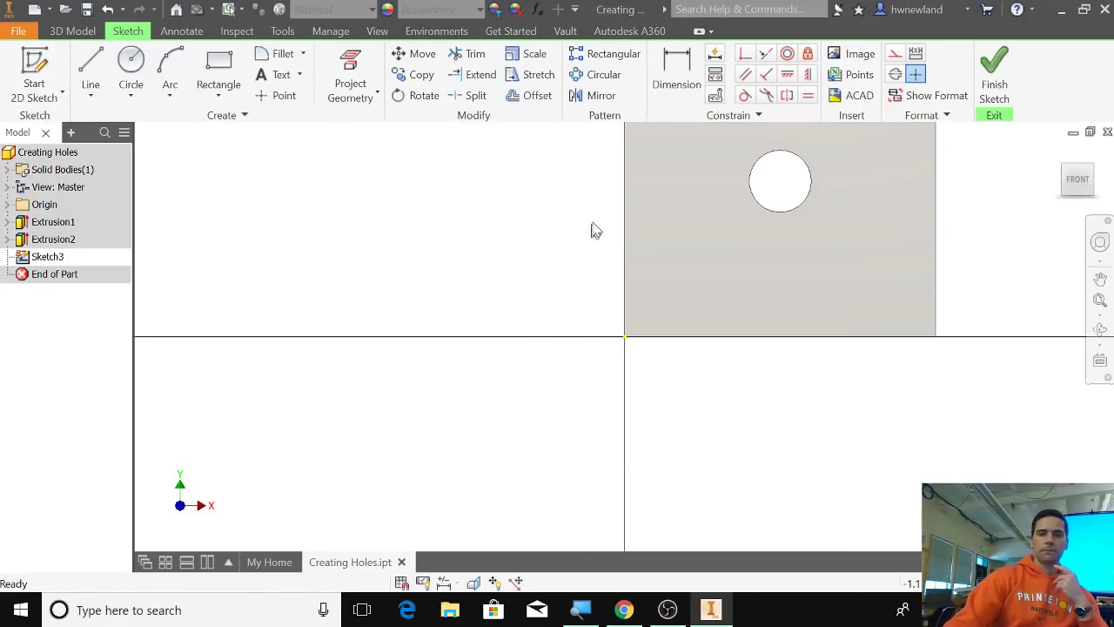
mouse_move(595, 226)
middle_mouse_down()
mouse_move(435, 405)
mouse_move(435, 380)
mouse_move(423, 383)
middle_mouse_up()
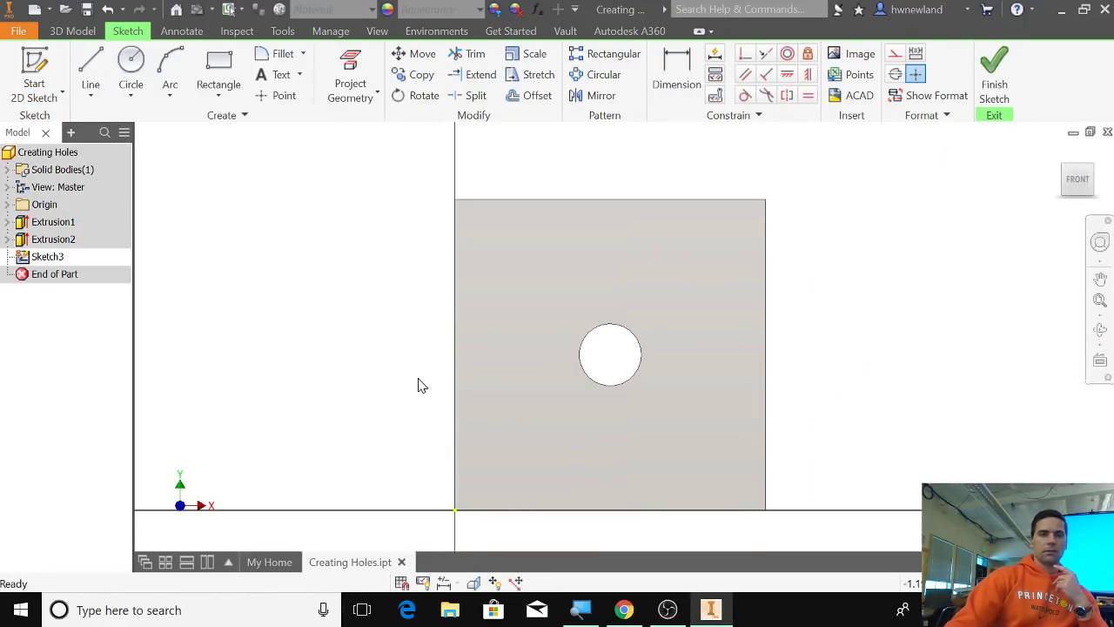
Step: Draw a six-sided inscribed polygon directly above the round hole, with its centre vertically aligned to the hole's centre
left_click(218, 97)
left_click(199, 464)
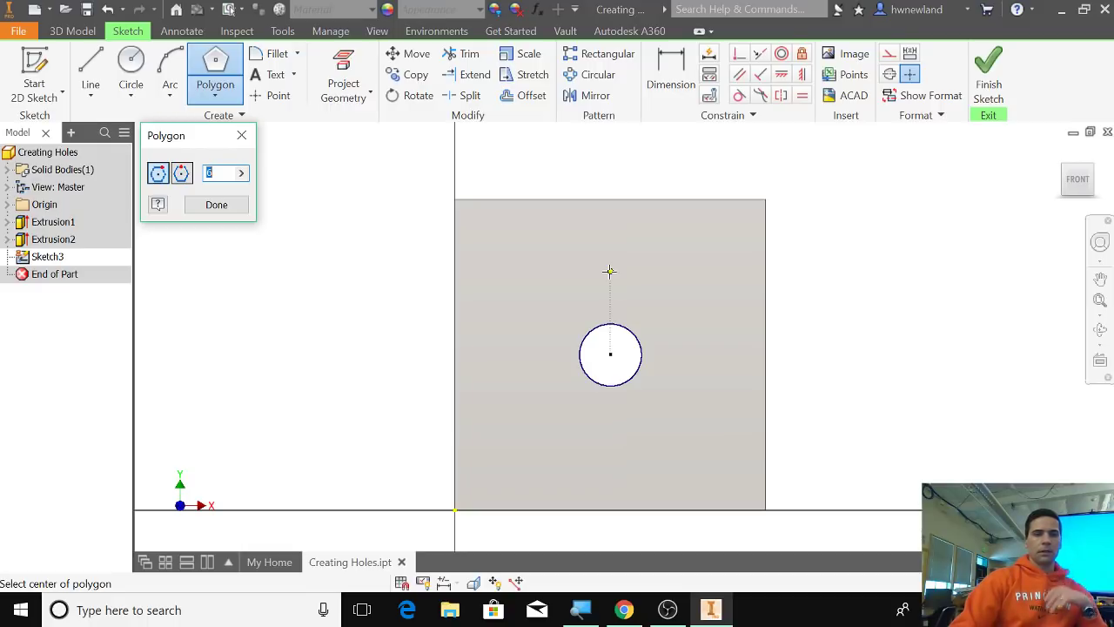
left_click(609, 270)
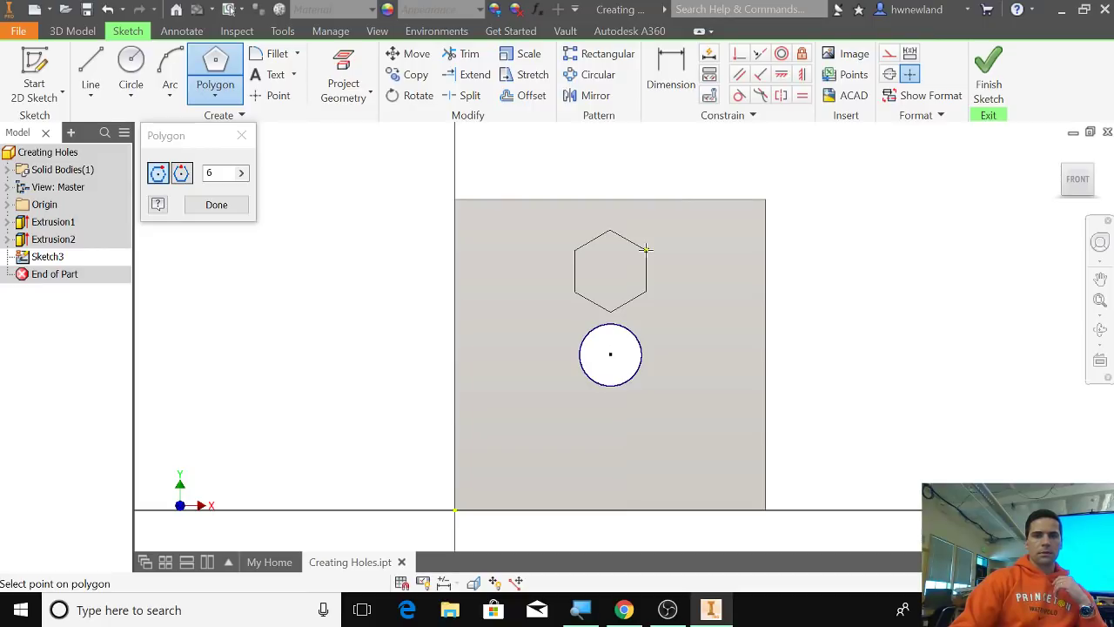
left_click(646, 250)
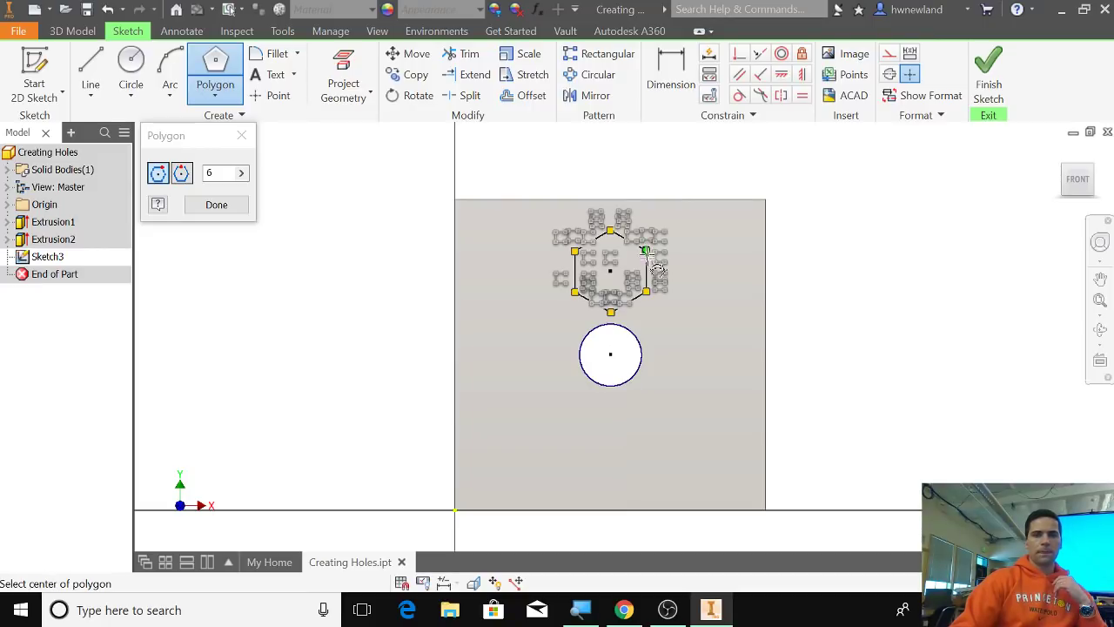
Step: Finish the sketch and cut the hexagon through the plate with a 1.6875 in extrusion directed into the solid
left_click(989, 76)
left_click(106, 74)
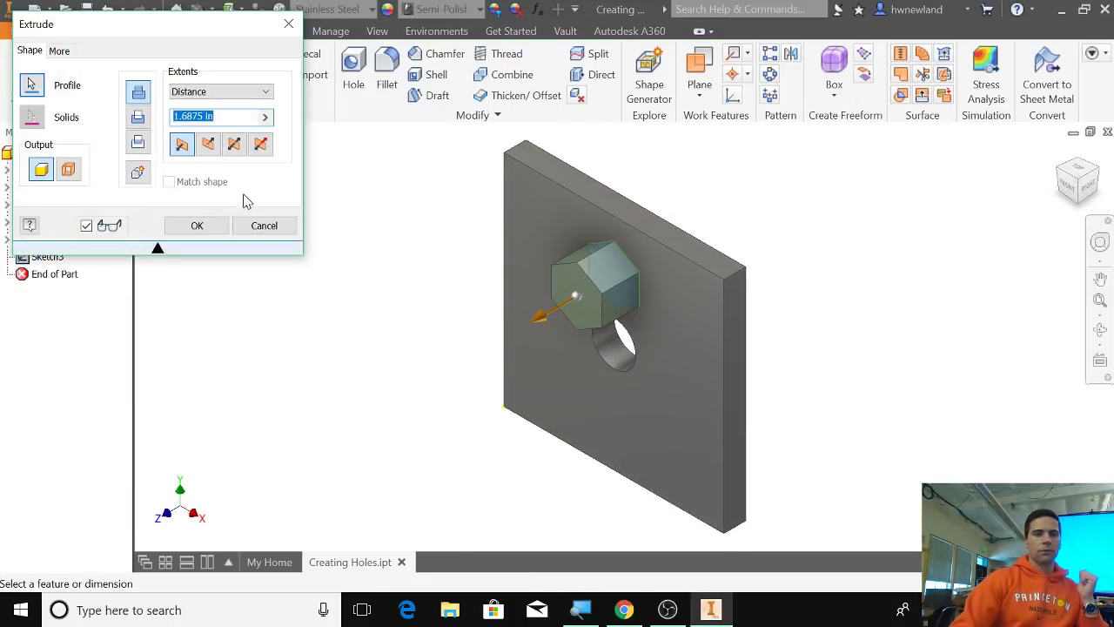
left_click(208, 144)
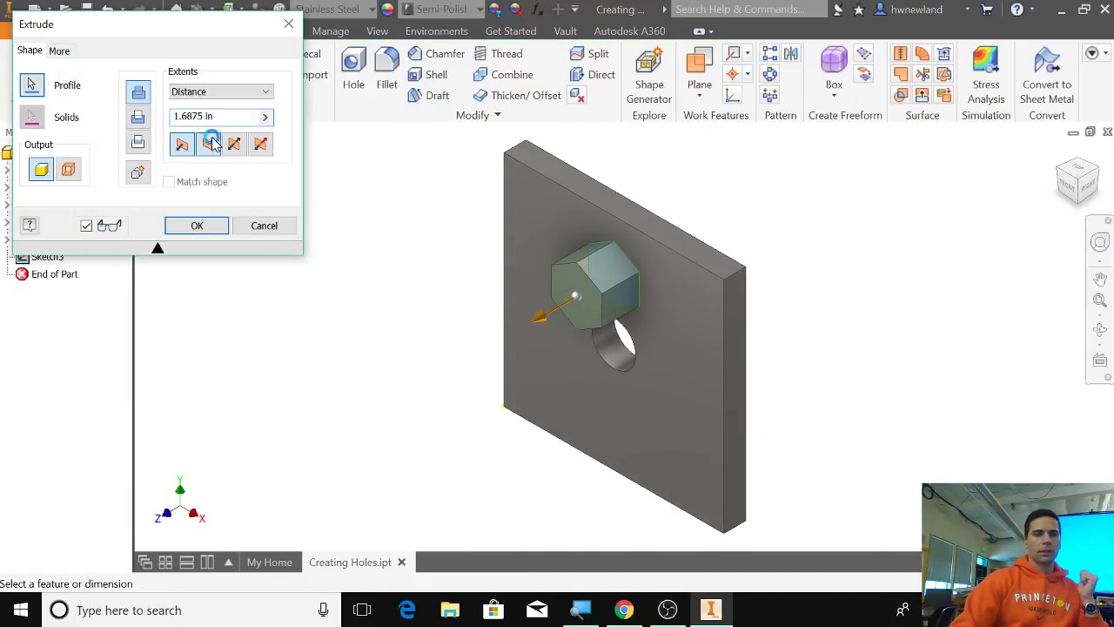
left_click(196, 226)
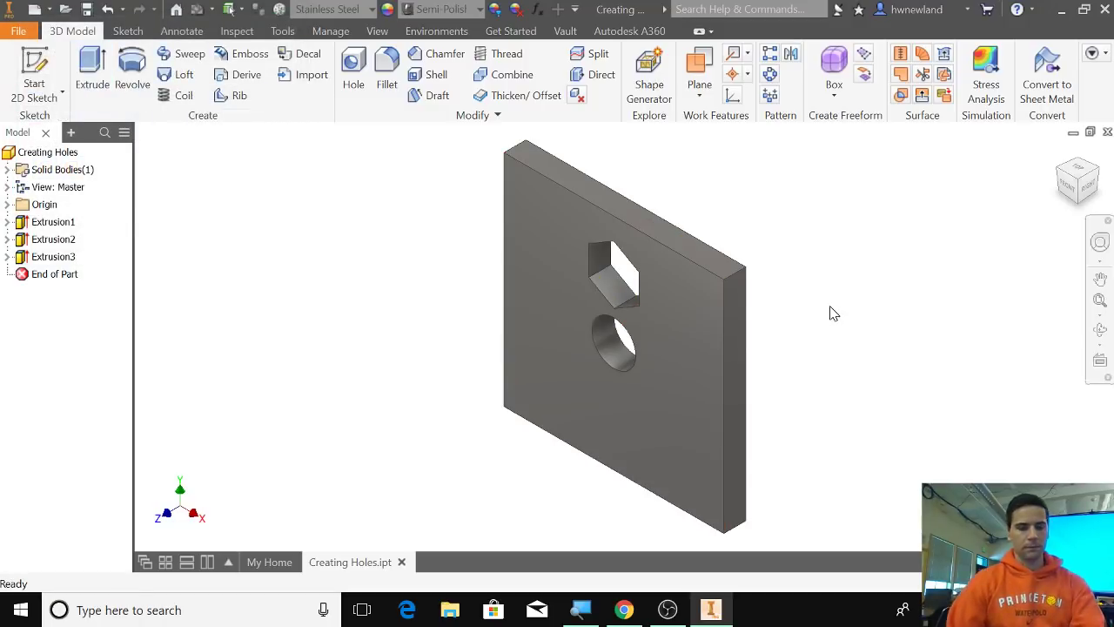
Step: Start another 2D sketch on the front face containing the round and hexagonal holes
middle_click_drag(806, 306, 833, 304, "shift")
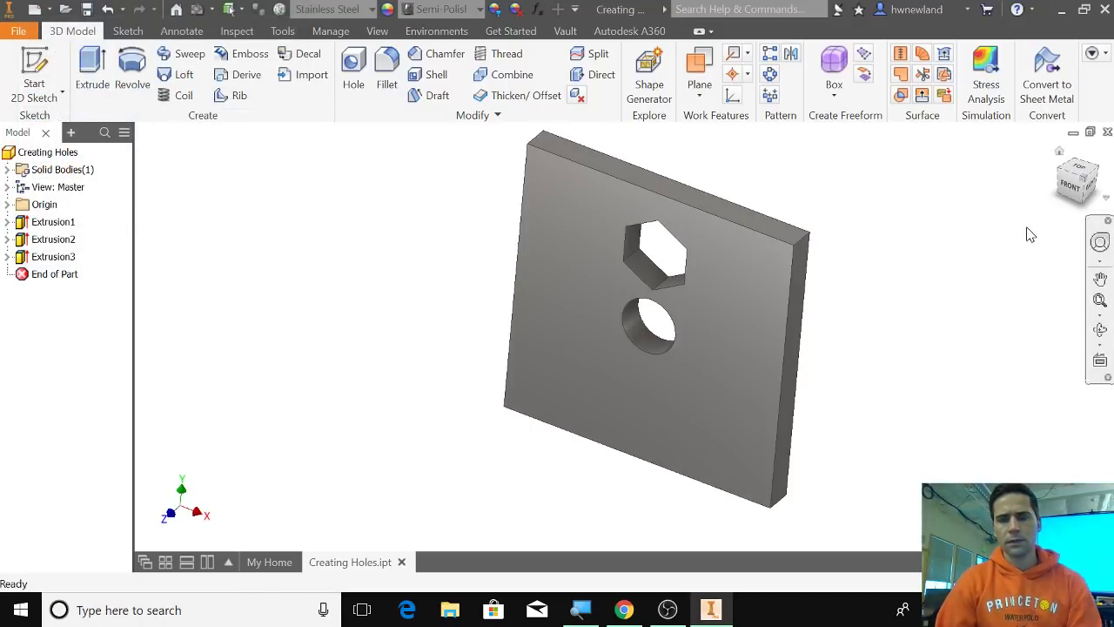
middle_click_drag(1065, 159, 966, 161, "shift")
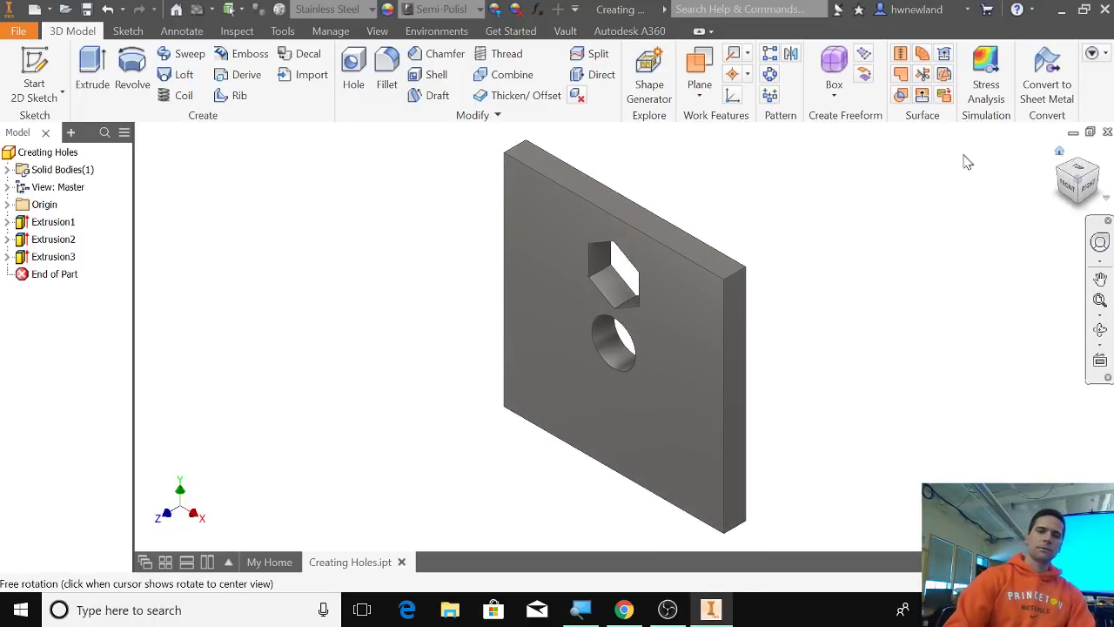
left_click(32, 61)
left_click(532, 264)
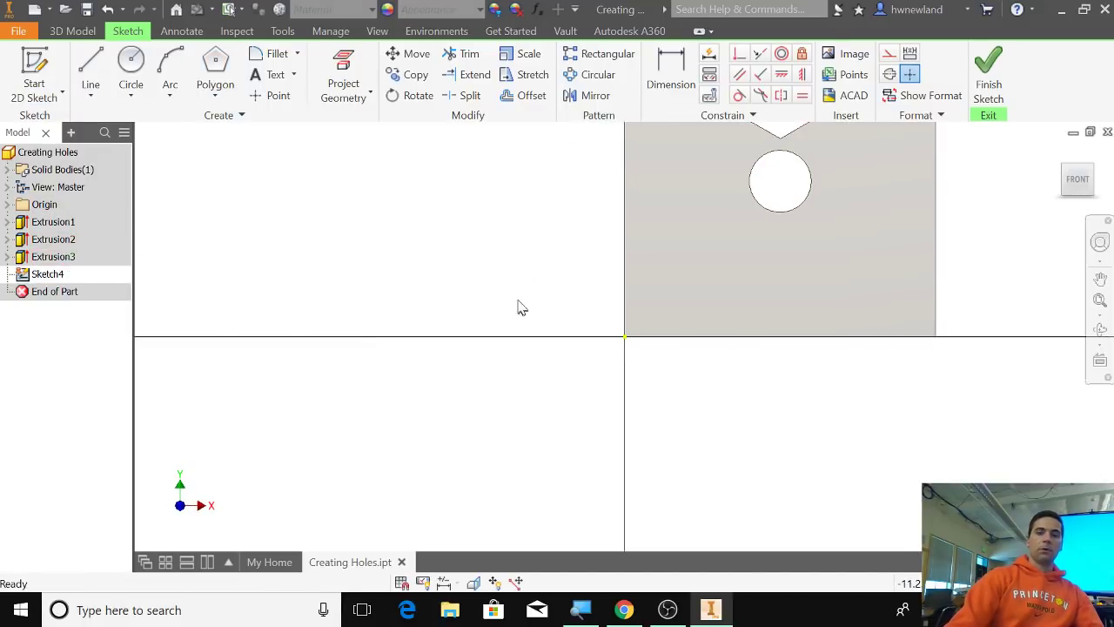
key("F2")
mouse_move(574, 283)
left_mouse_down()
mouse_move(450, 391)
mouse_move(431, 392)
left_mouse_up()
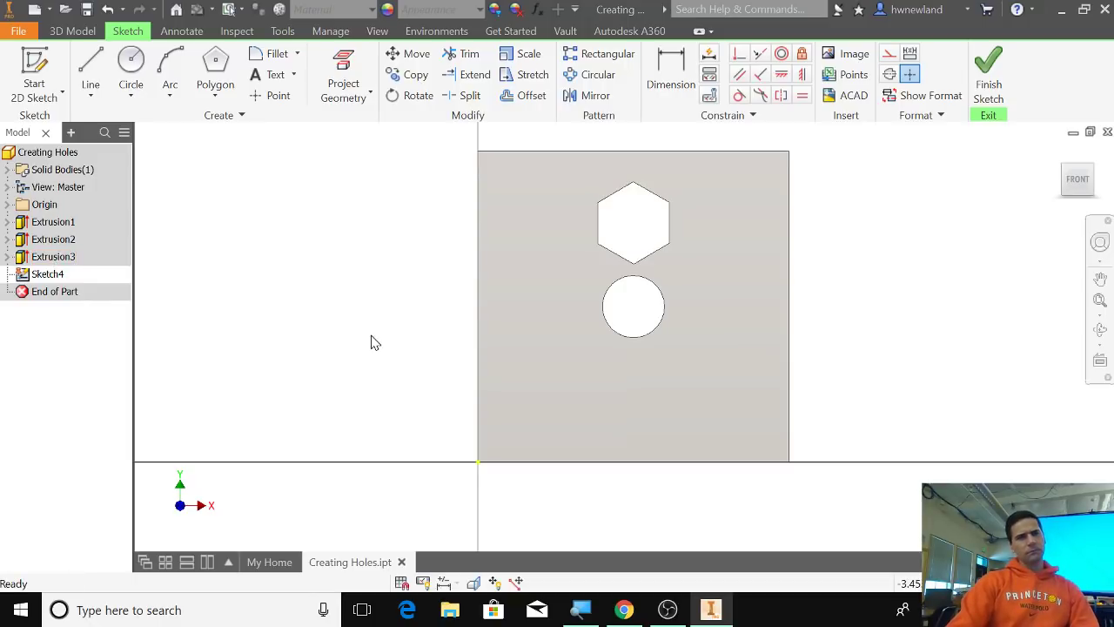
left_click(278, 97)
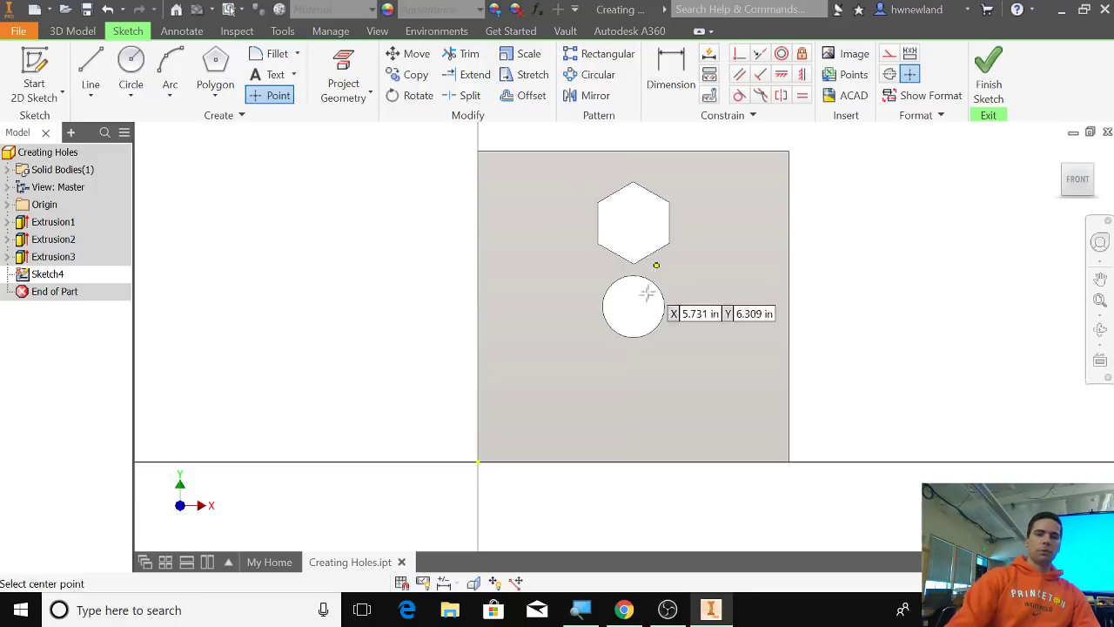
left_click(571, 267)
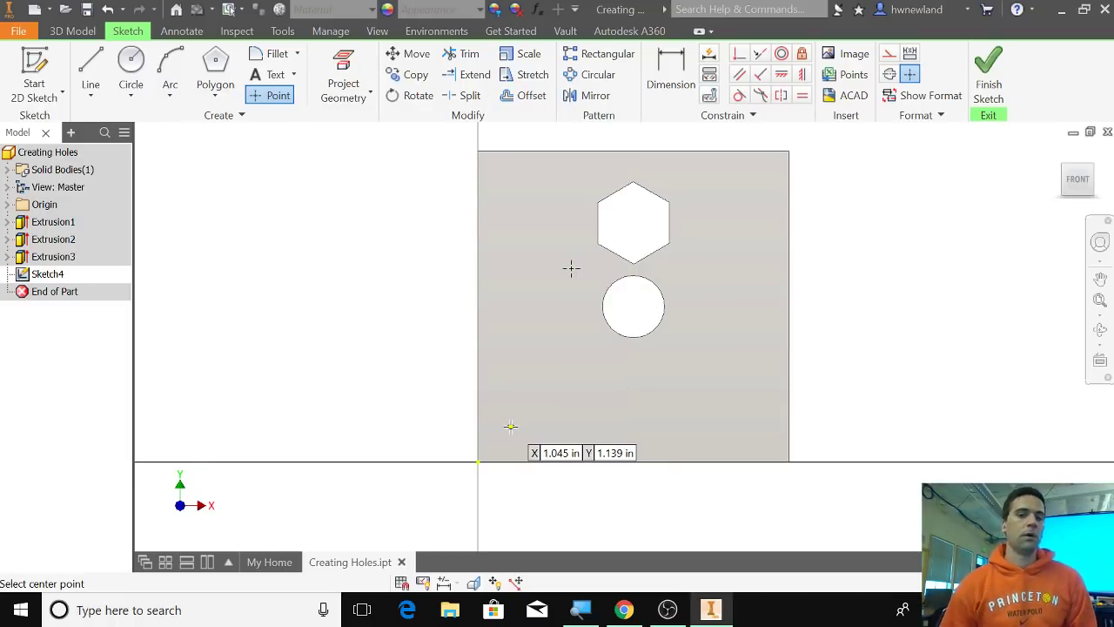
key("Escape")
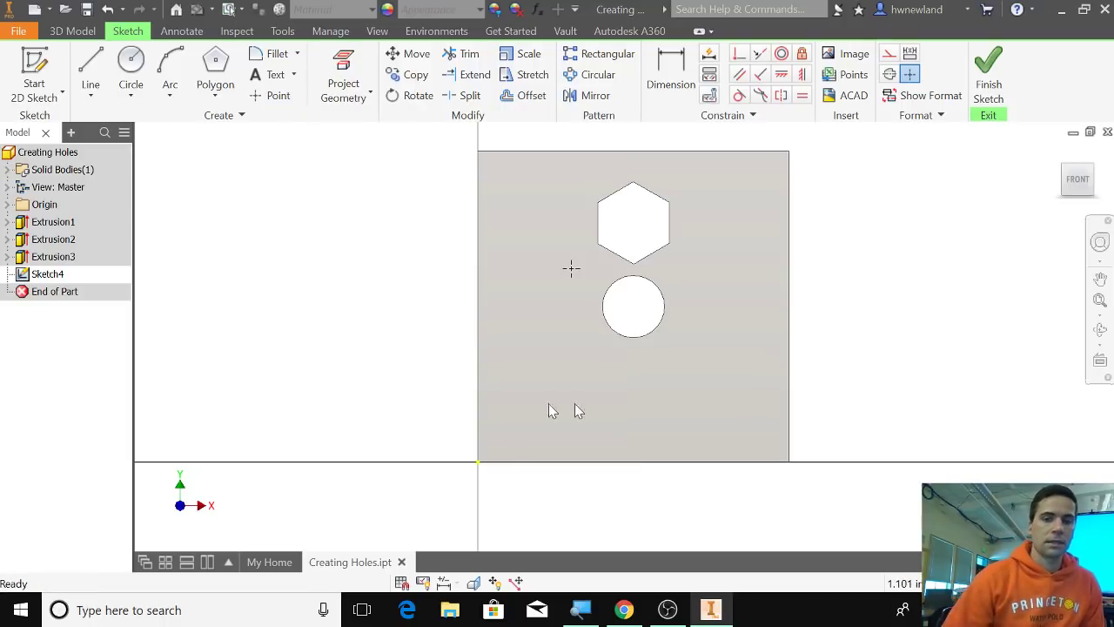
right_click(572, 273)
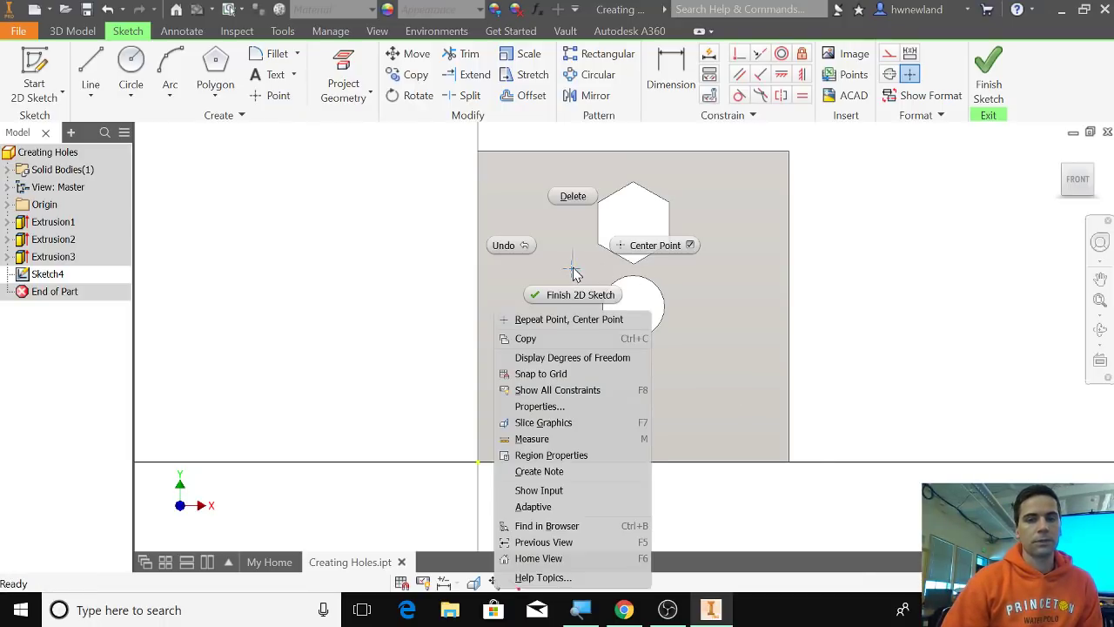
left_click(579, 193)
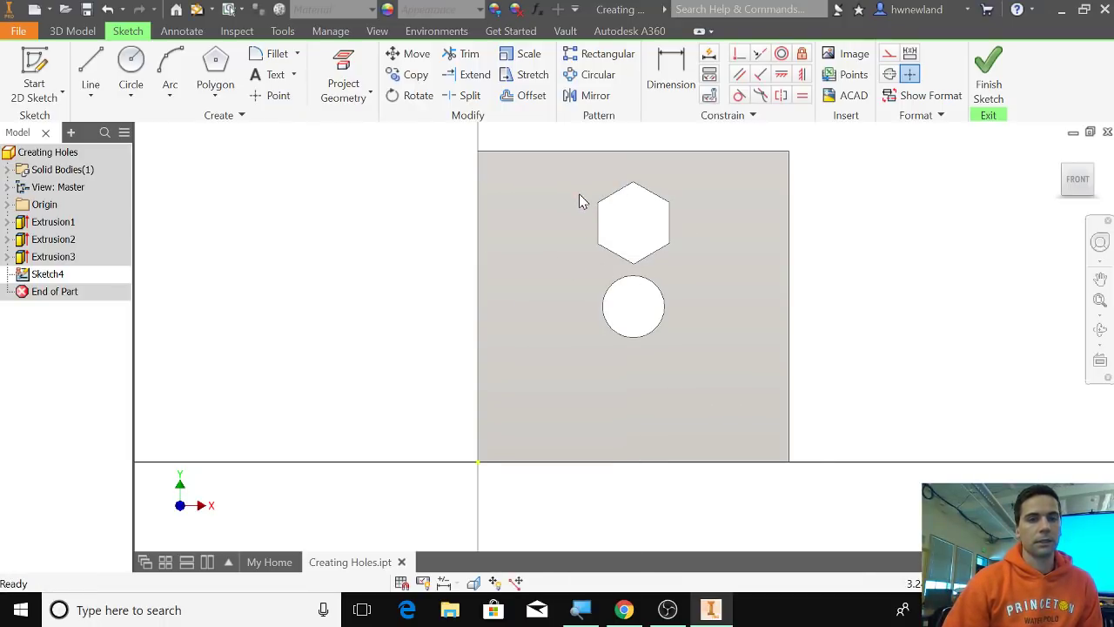
Step: Place a centre point beside the gap between the hexagonal and round holes, and another at X 1.0 in, Y 1.0 in
left_click(272, 96)
left_click(575, 267)
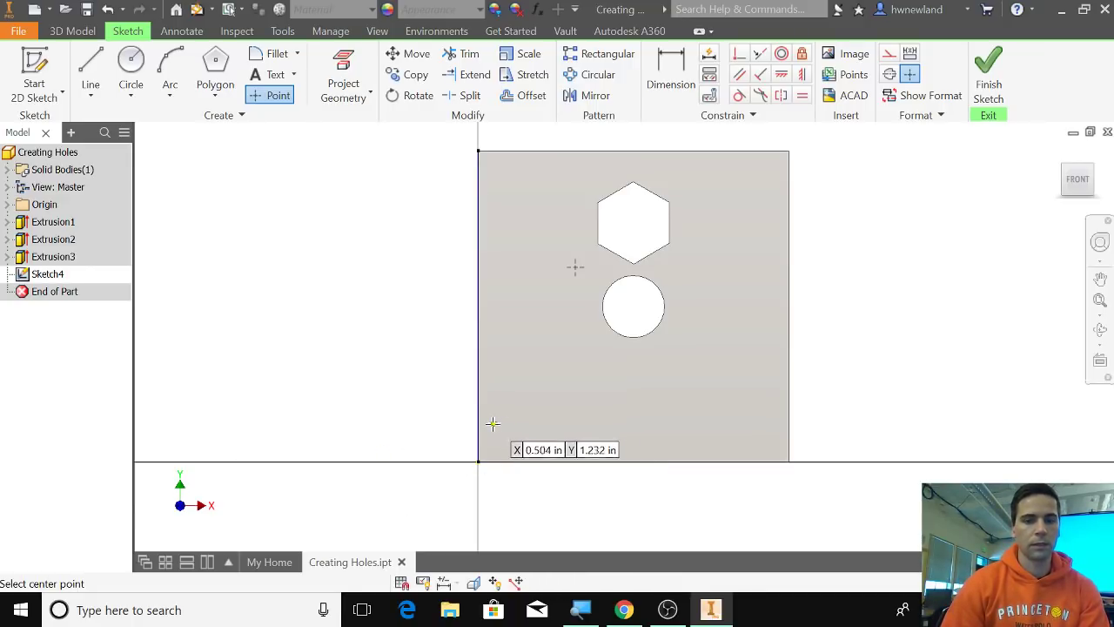
key("Tab")
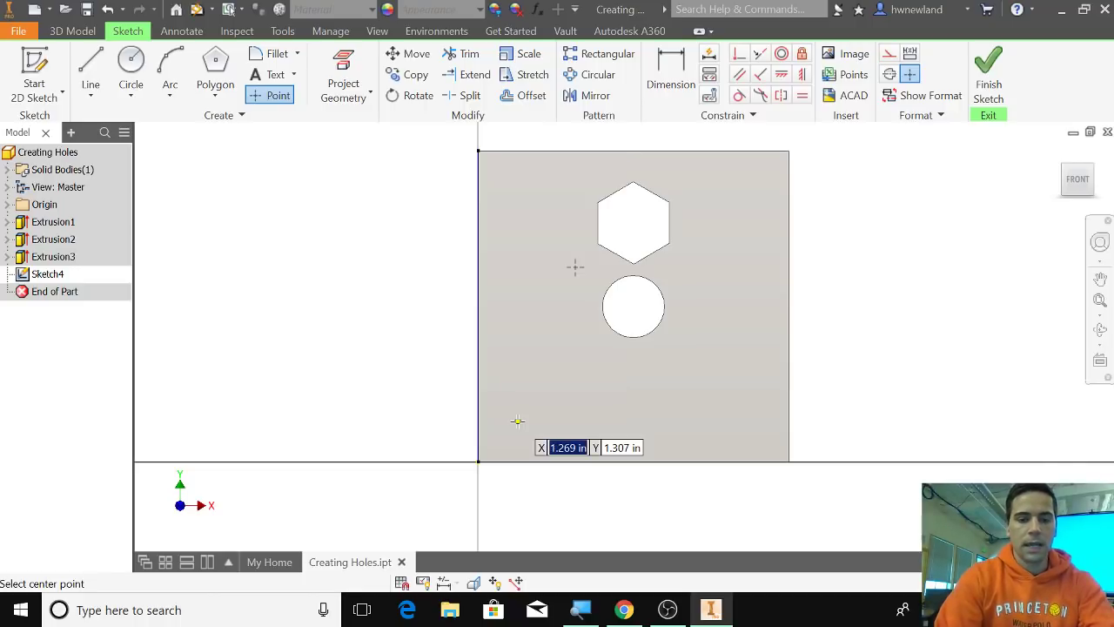
type("1.")
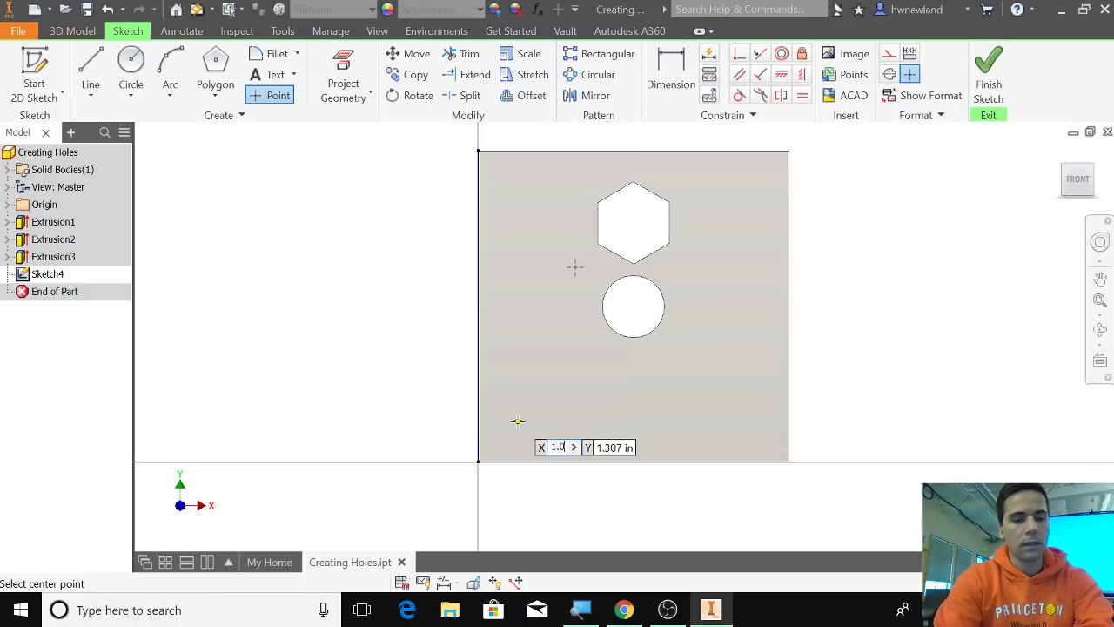
type("0")
key("Tab")
type("1")
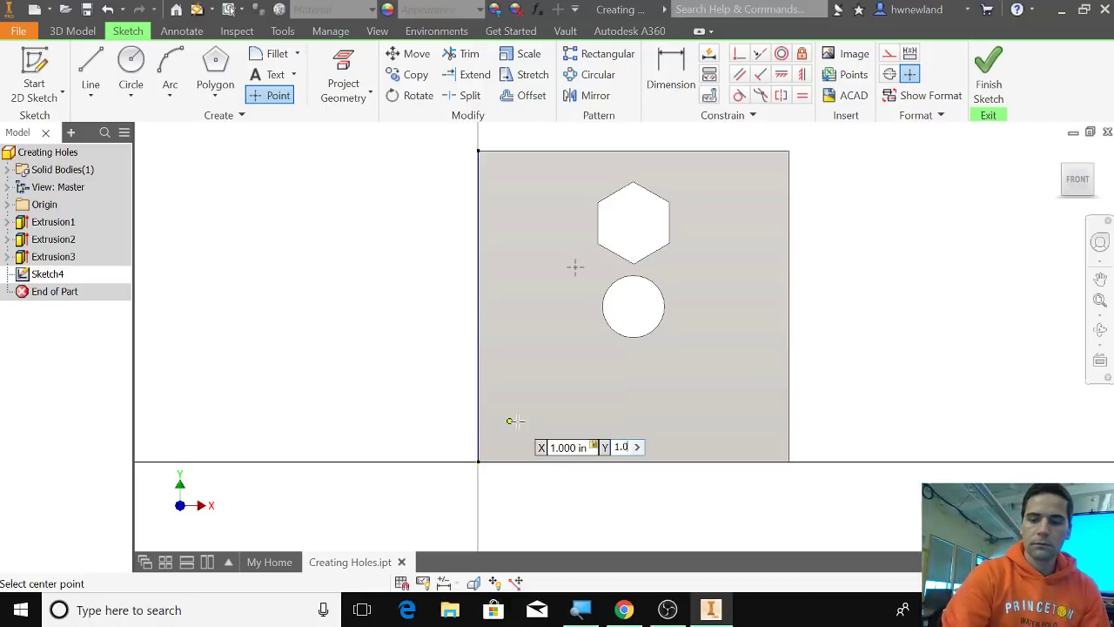
key("Return")
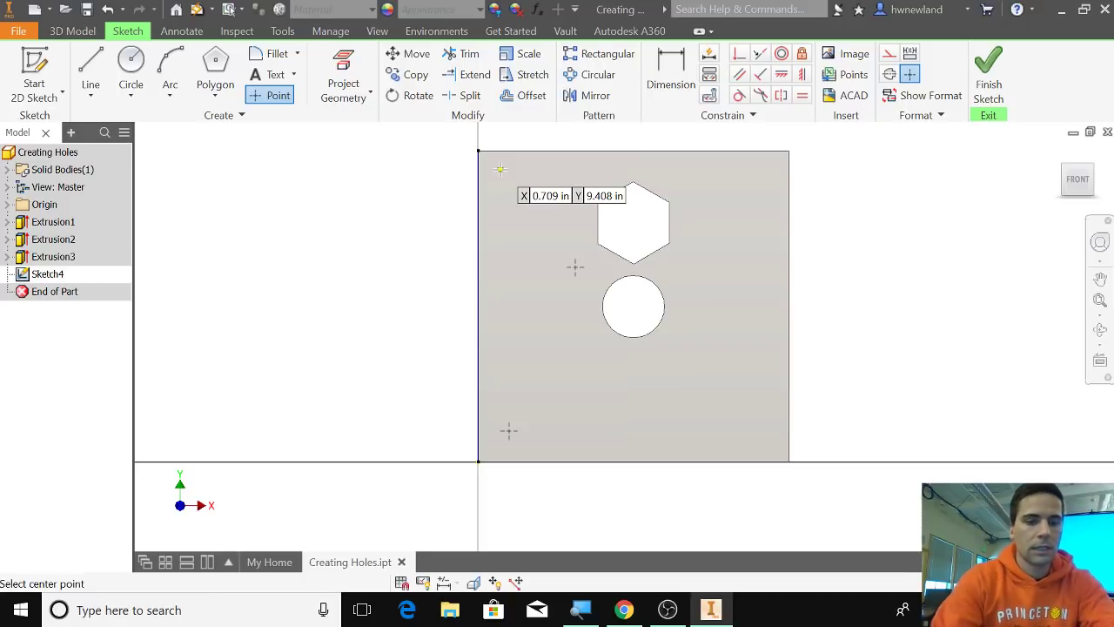
Step: Place a centre point near the plate's upper-left corner at X 1.0 in, Y 9.0 in
key("Tab")
type("1.0")
key("Tab")
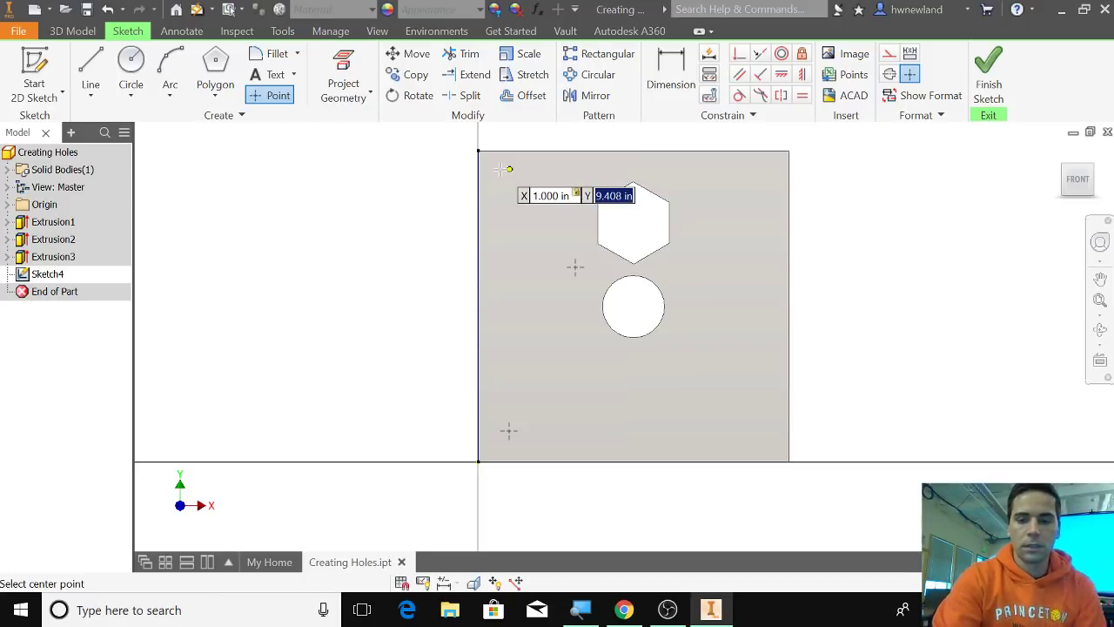
type("9")
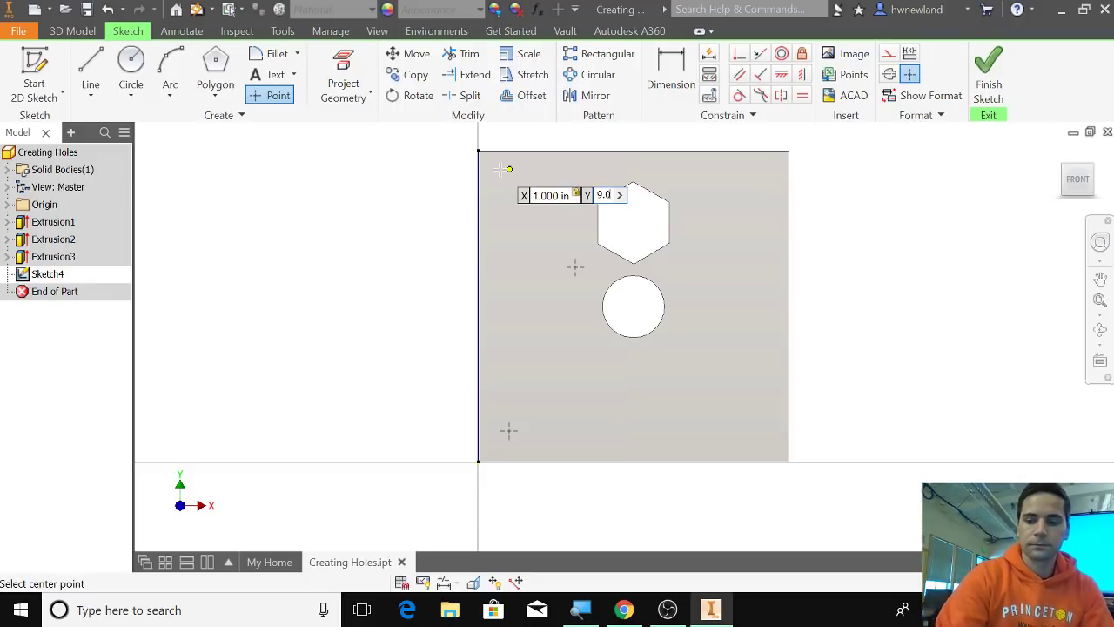
type(".0")
key("Return")
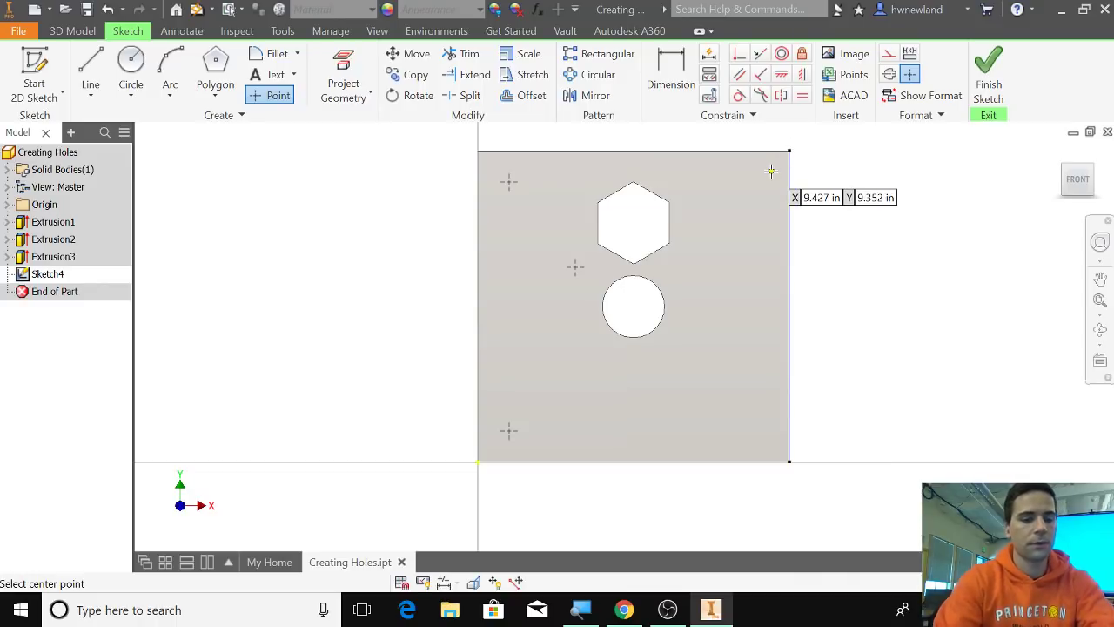
Step: Place a centre point near the plate's upper-right corner at X 9.0 in, Y 9.0 in
type("90")
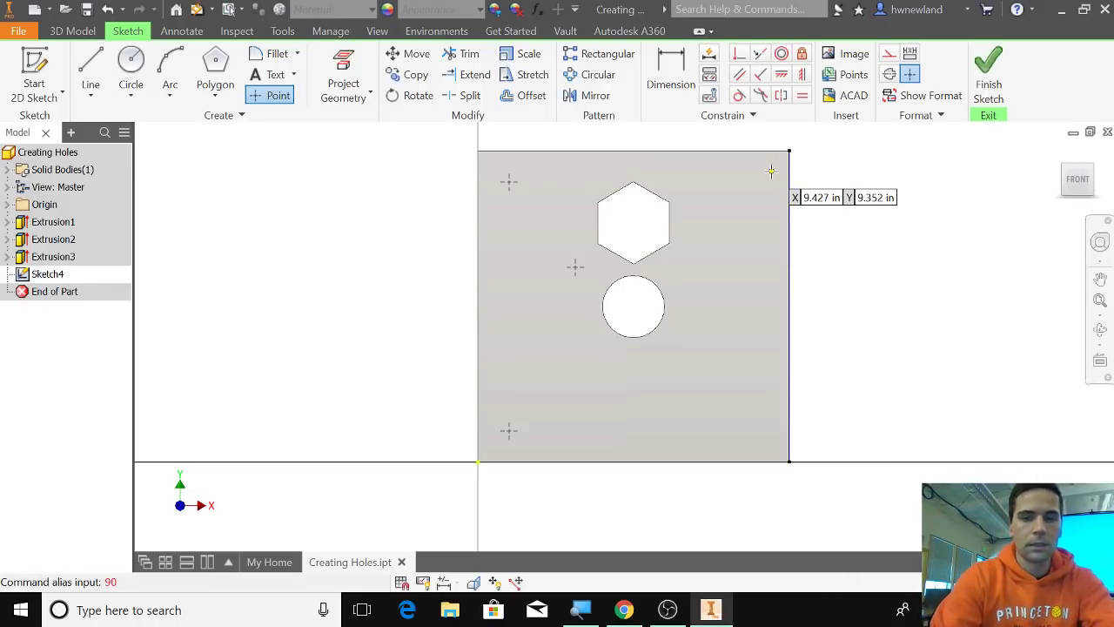
key("Tab")
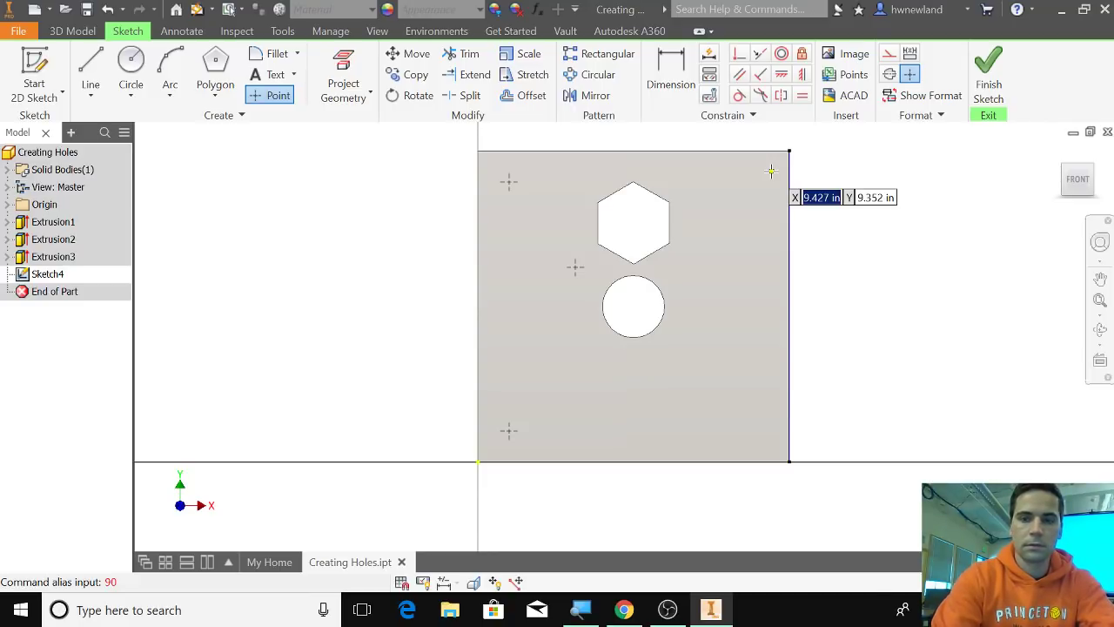
type("9.0")
key("Tab")
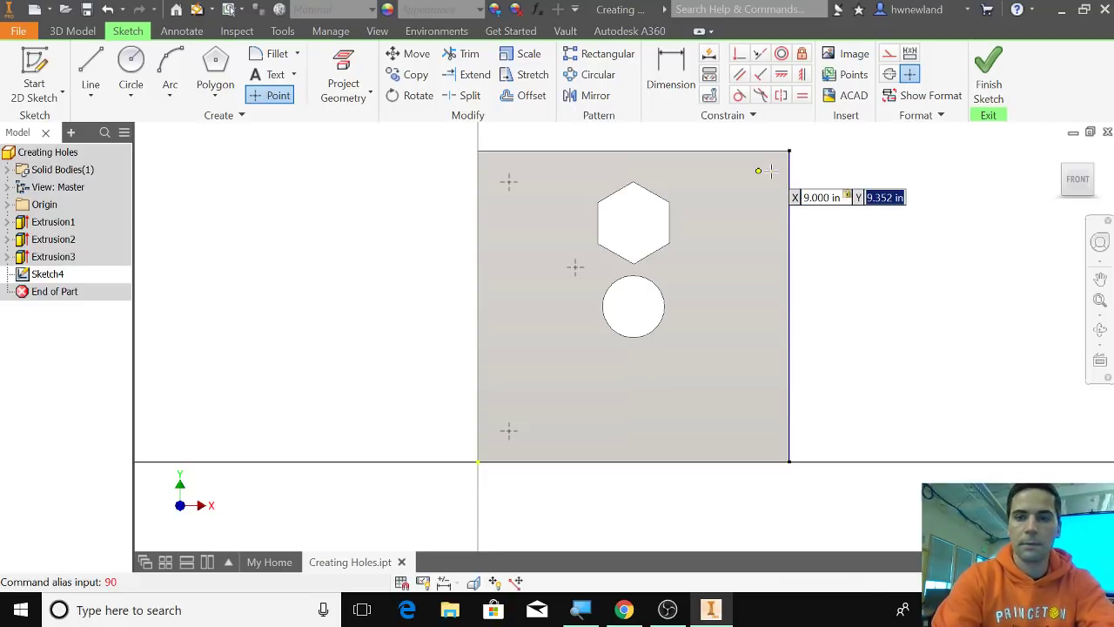
type("9.0")
key("Return")
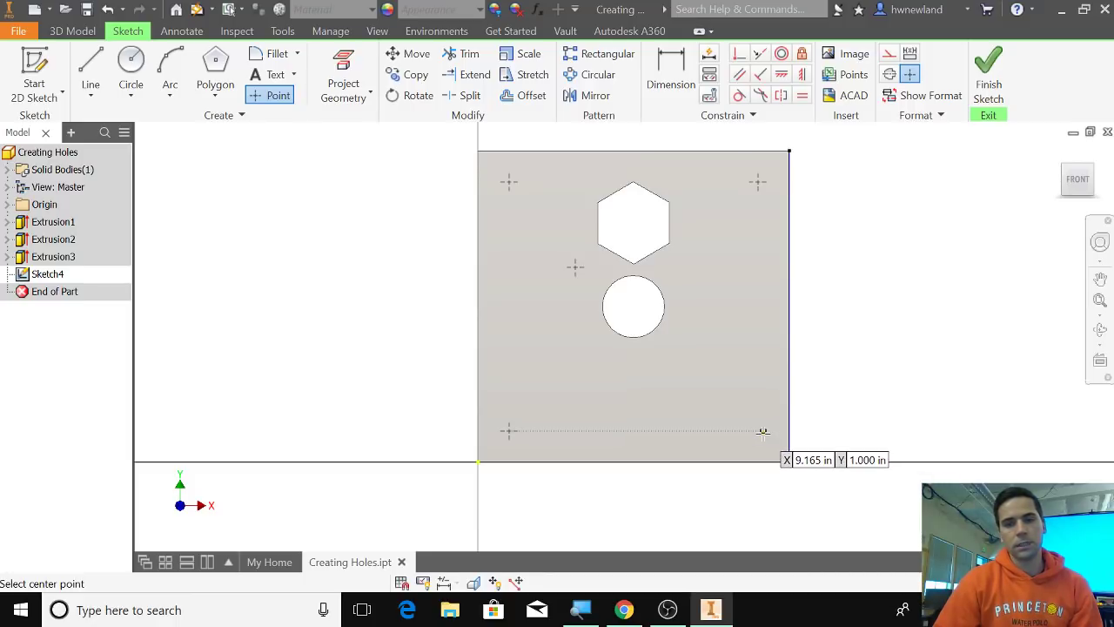
Step: Place the last corner centre point at X 9.0 in, Y 1.0 in and finish the sketch
type("90")
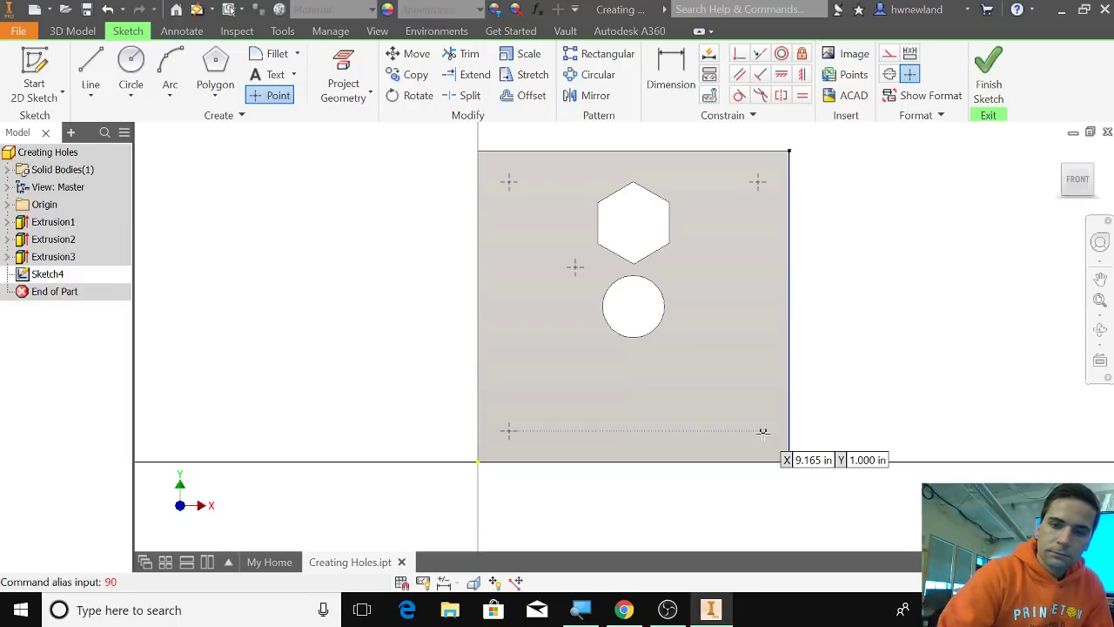
key("Tab")
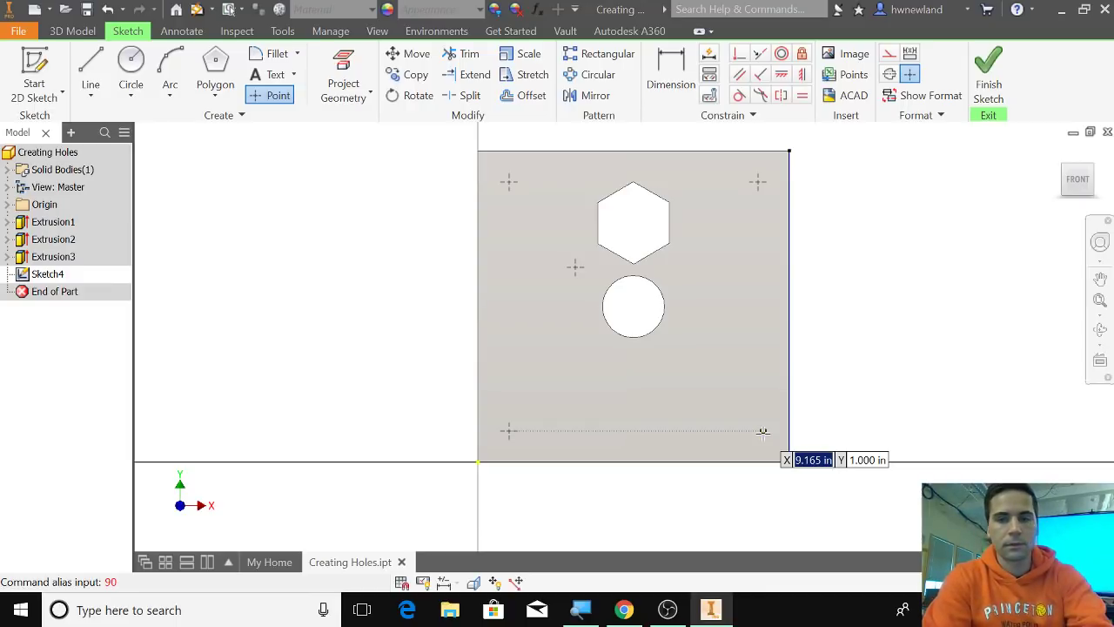
type("9")
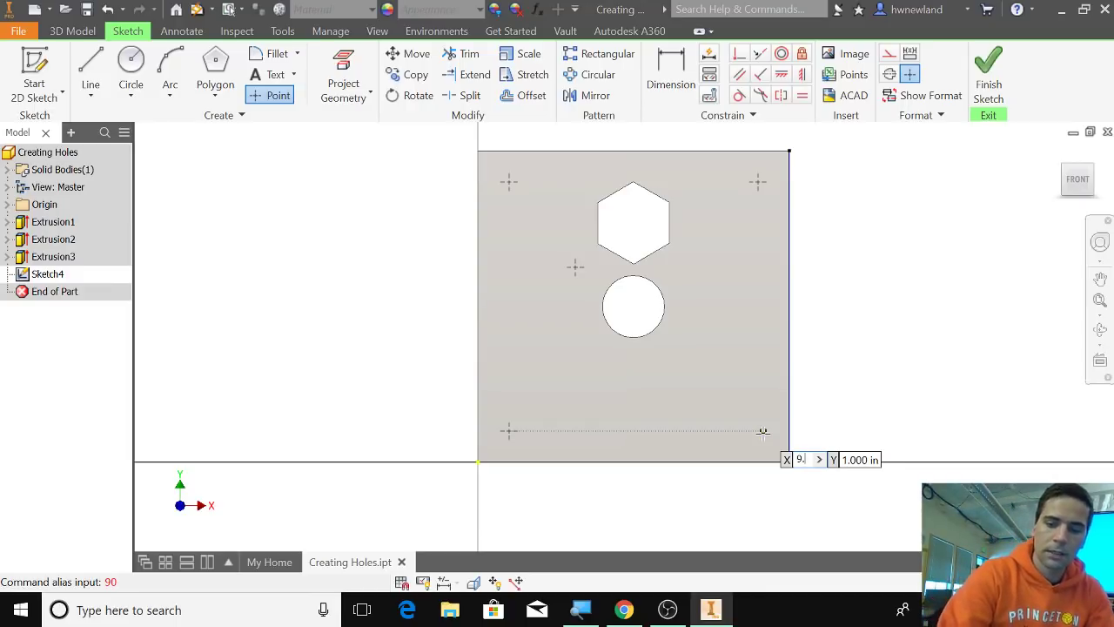
key("Tab")
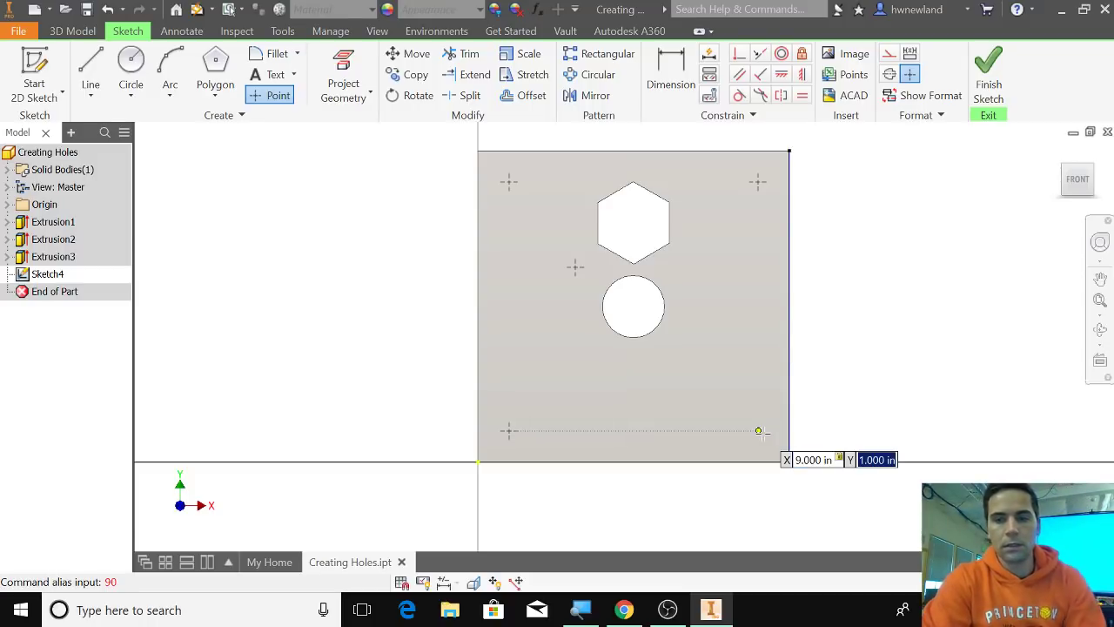
key("Return")
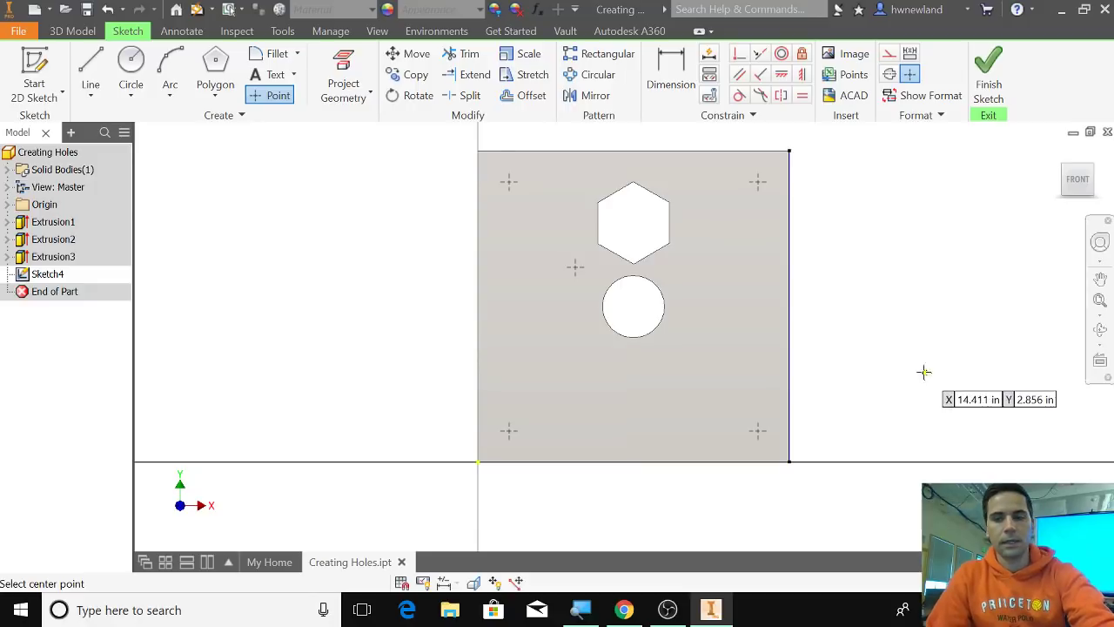
key("Escape")
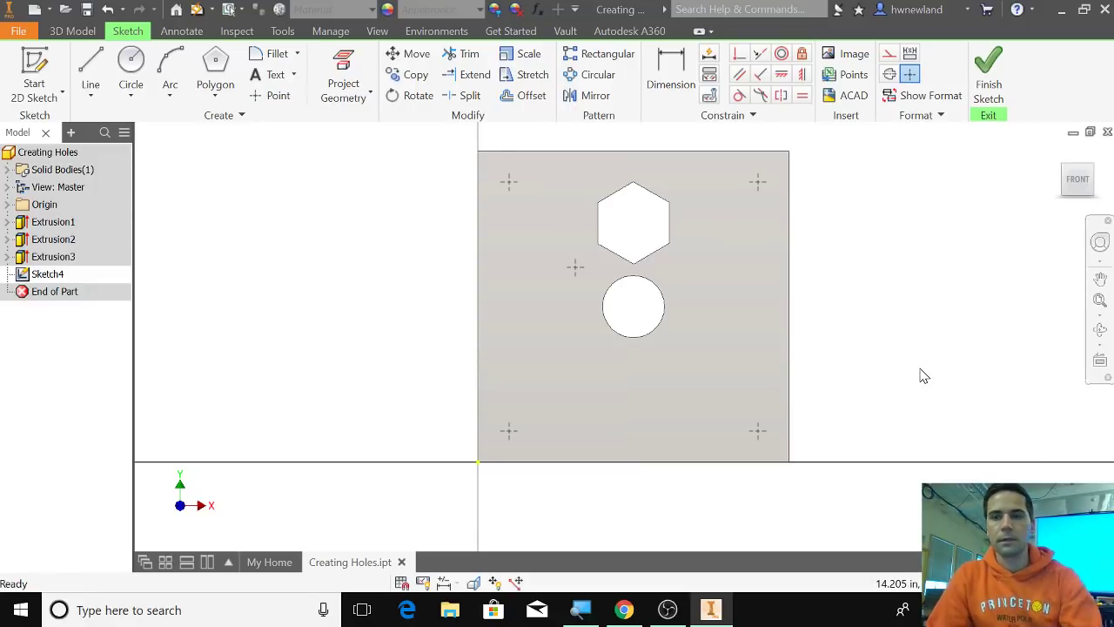
left_click(988, 78)
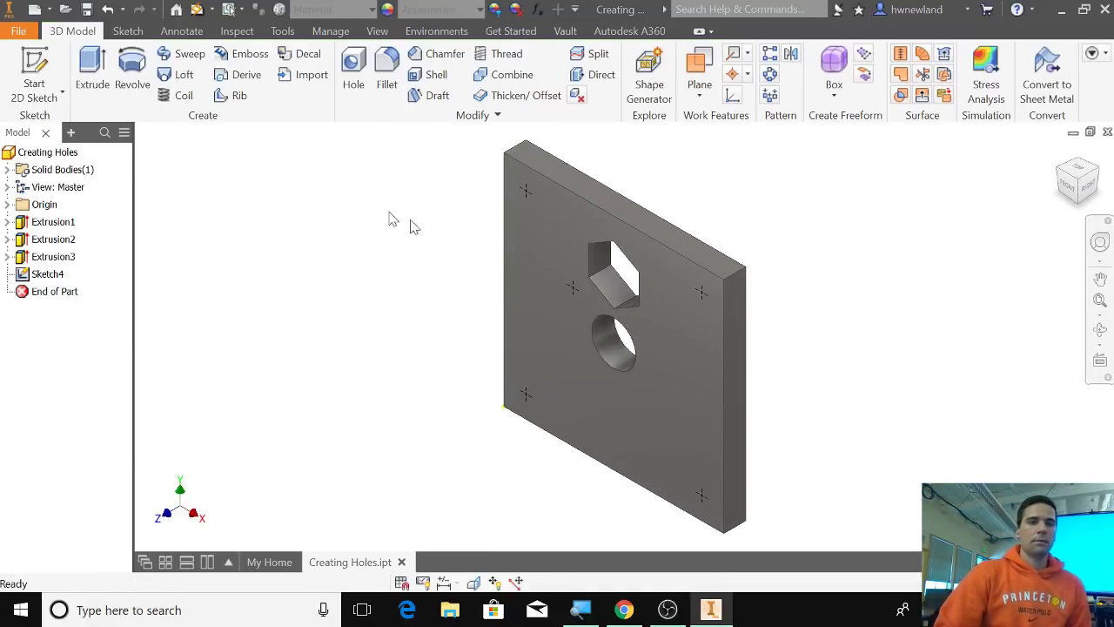
Step: Create simple 0.5 in diameter holes at all five sketched centre points with Through All termination
left_click(354, 68)
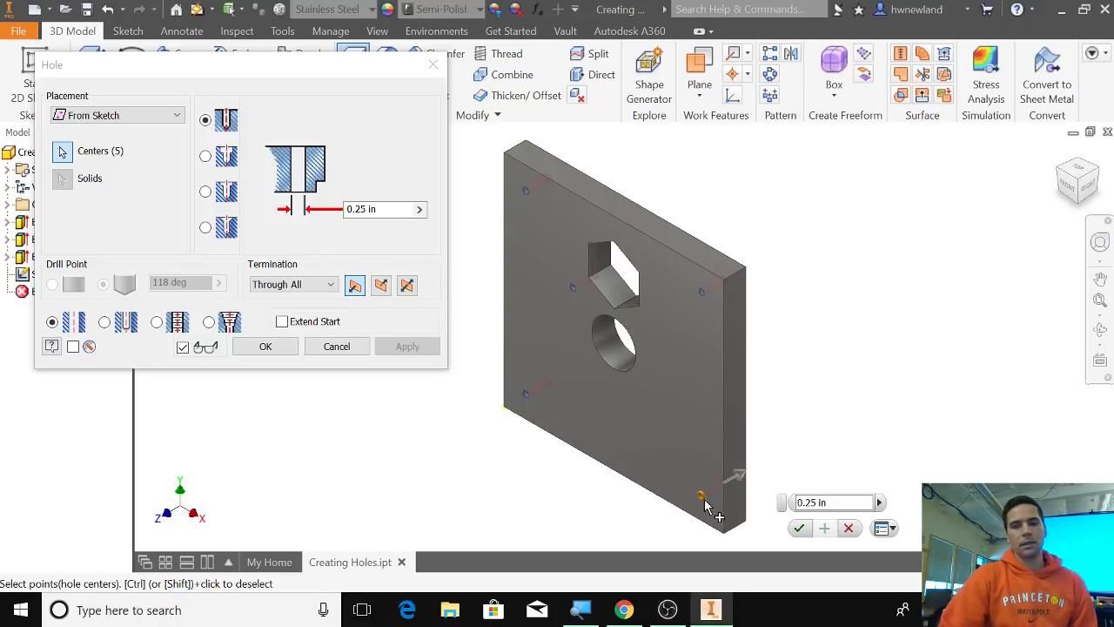
key("Tab")
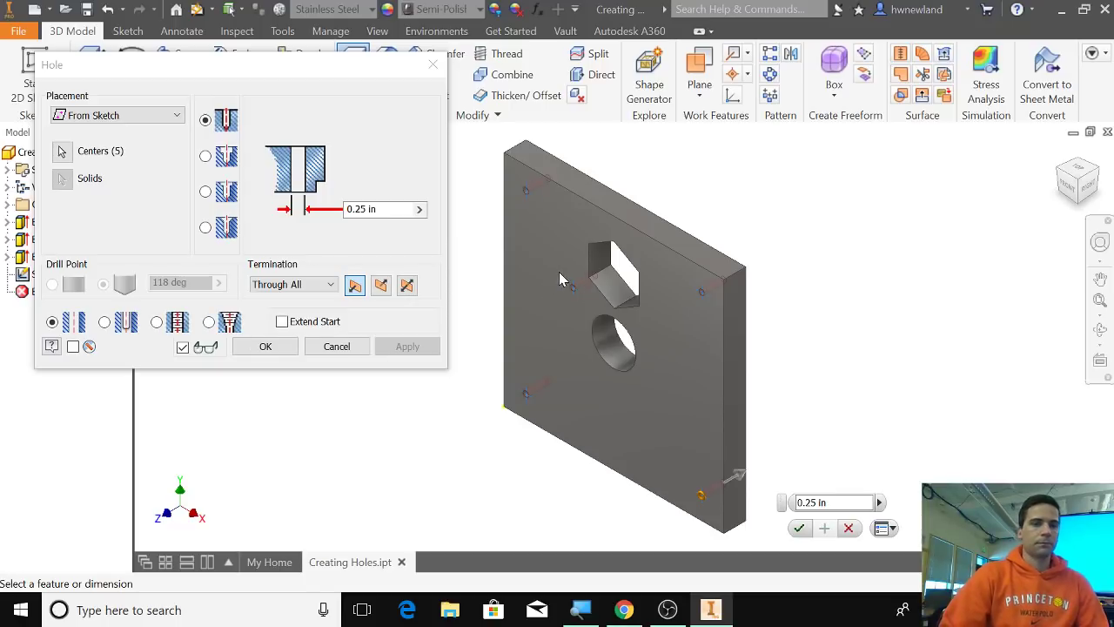
left_click_drag(385, 215, 355, 217)
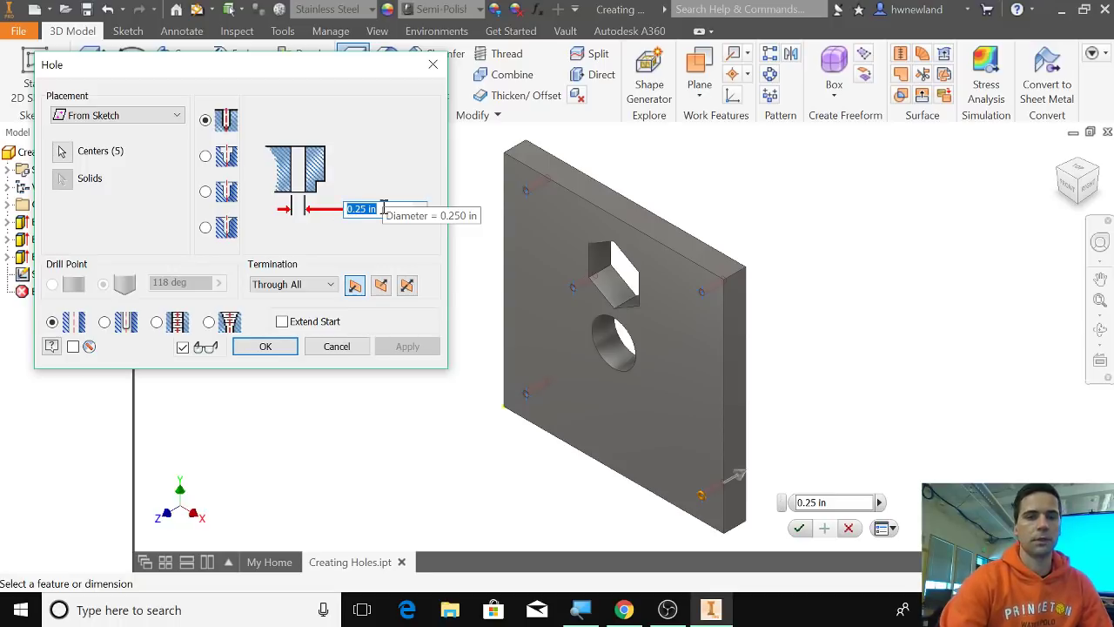
type("0")
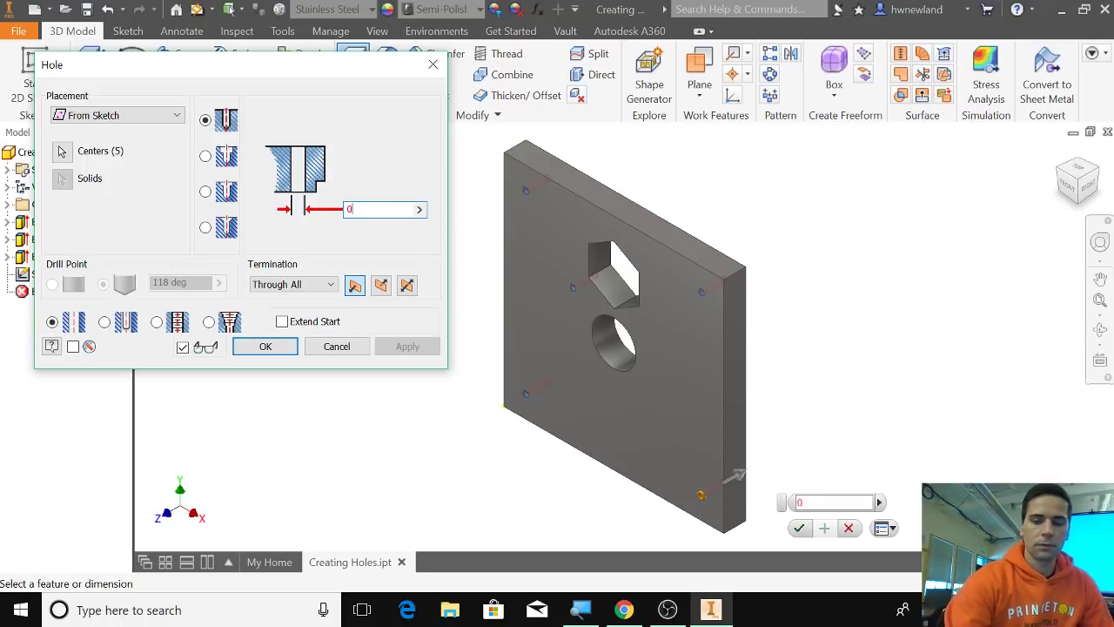
type(".")
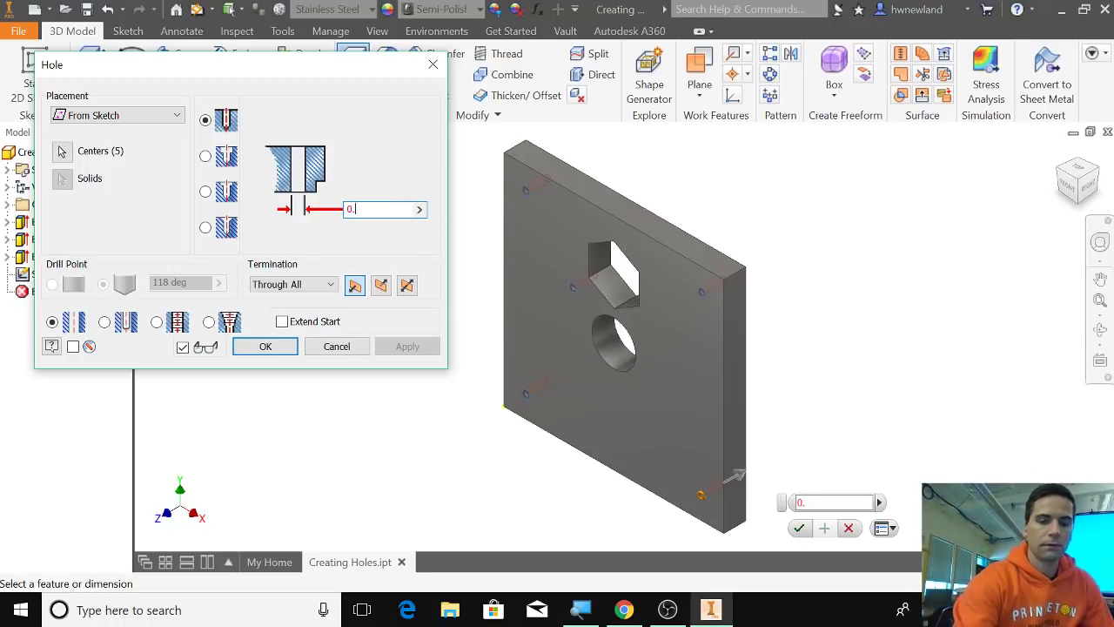
type("5")
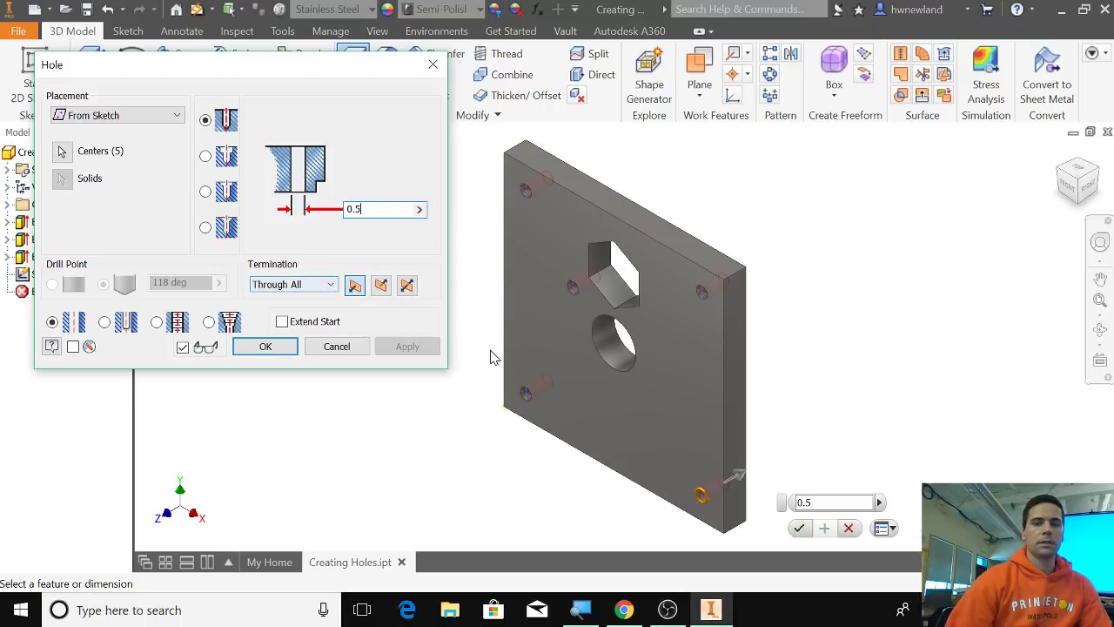
left_click(331, 285)
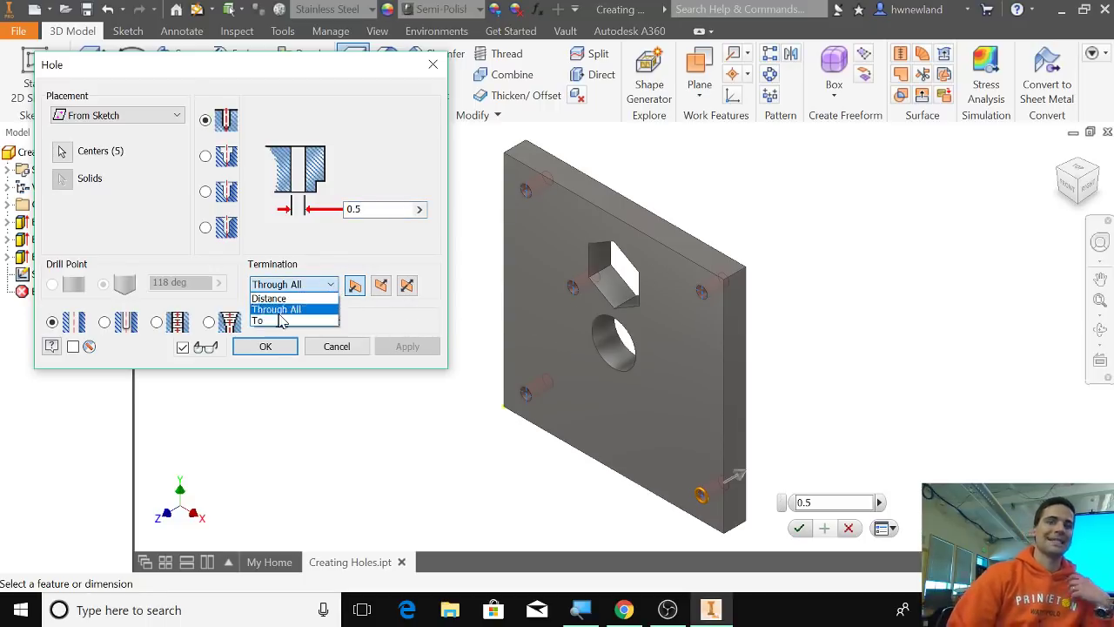
left_click(441, 239)
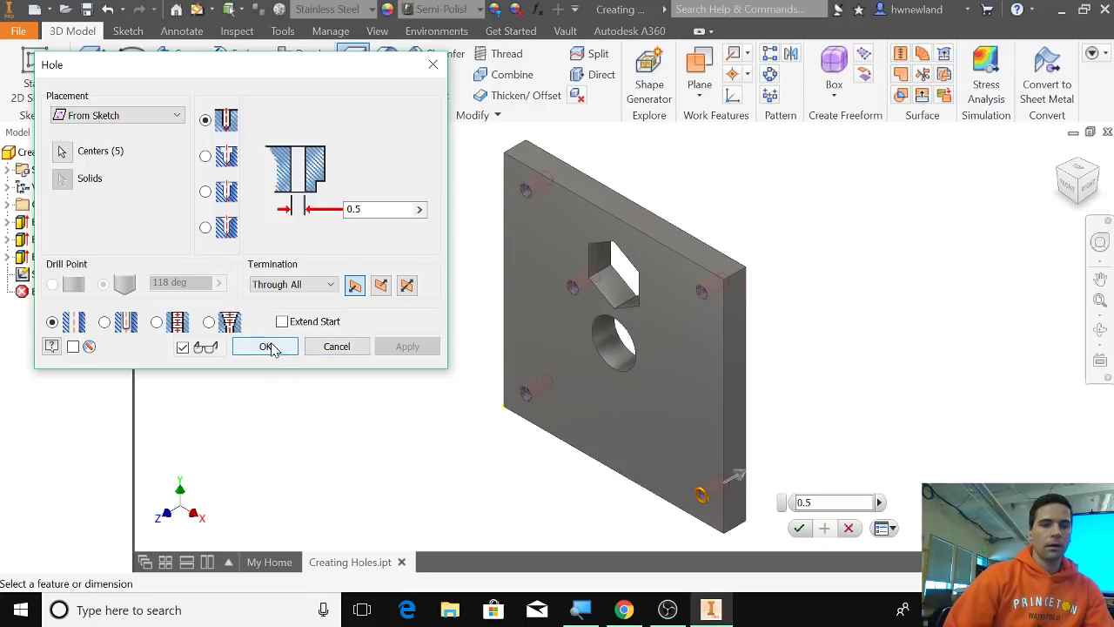
left_click(812, 509)
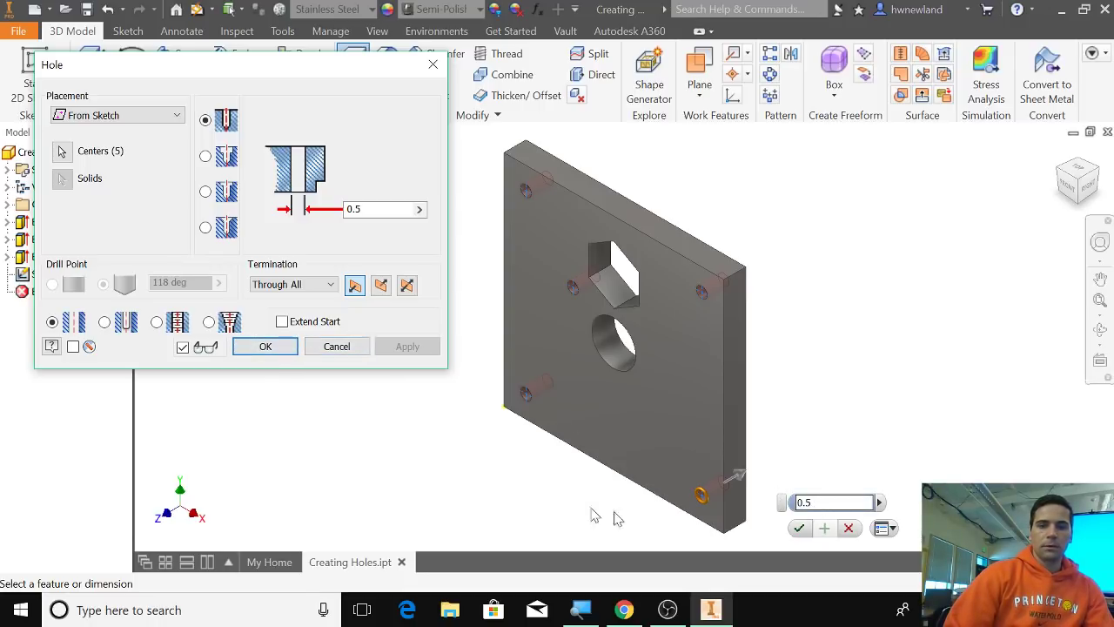
left_click(266, 347)
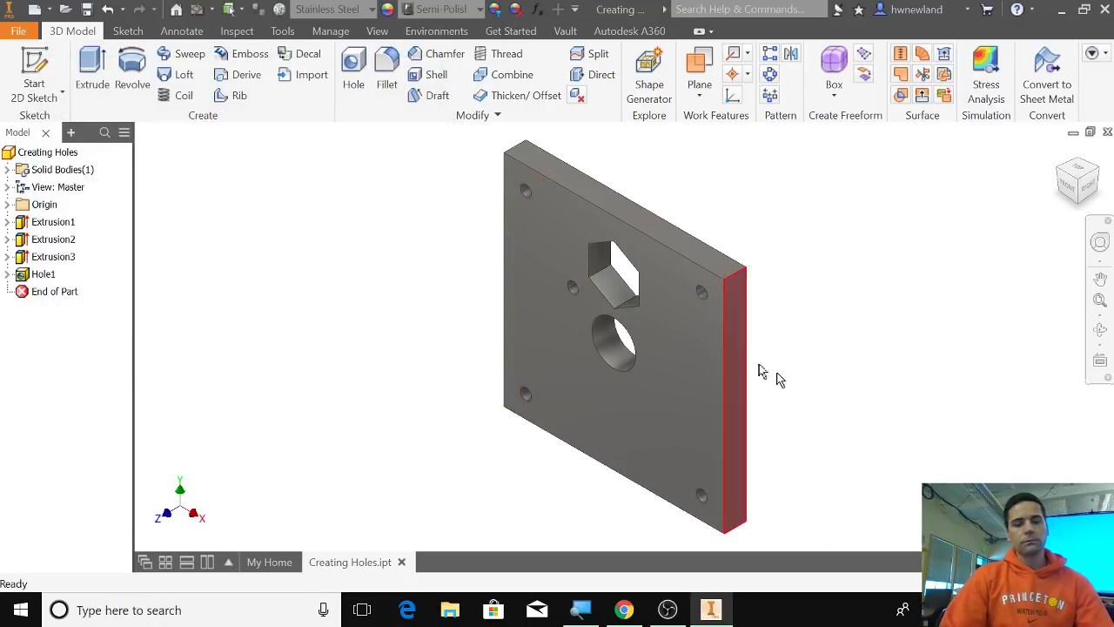
middle_click_drag(879, 398, 915, 366, "shift")
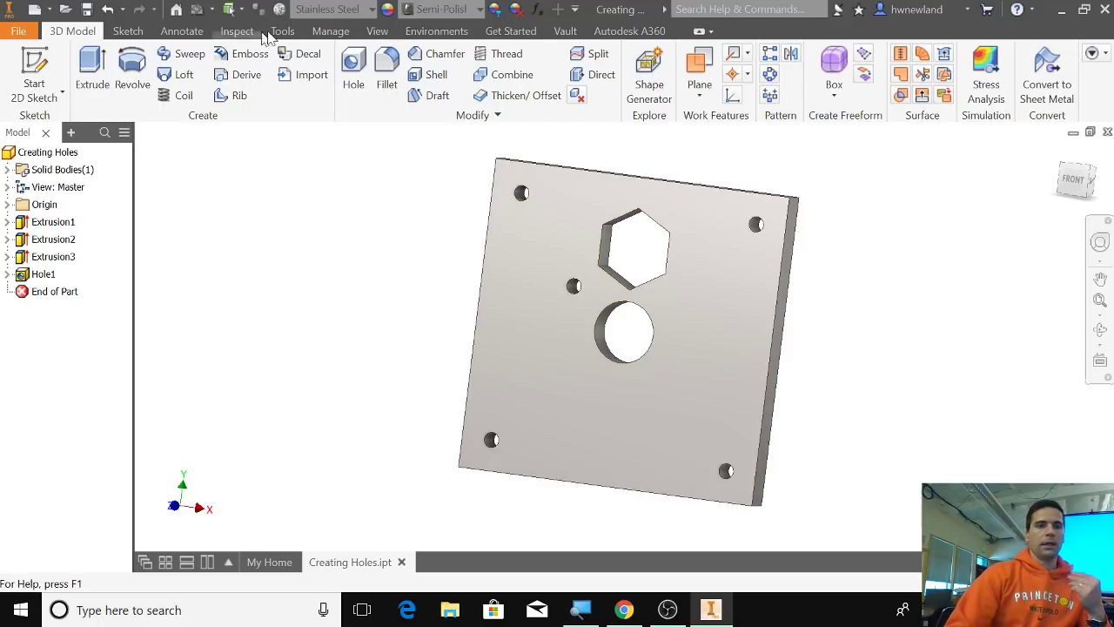
Step: Apply a full-length thread, displayed in the model, to the inner face of the plate's upper-left corner hole
left_click(504, 54)
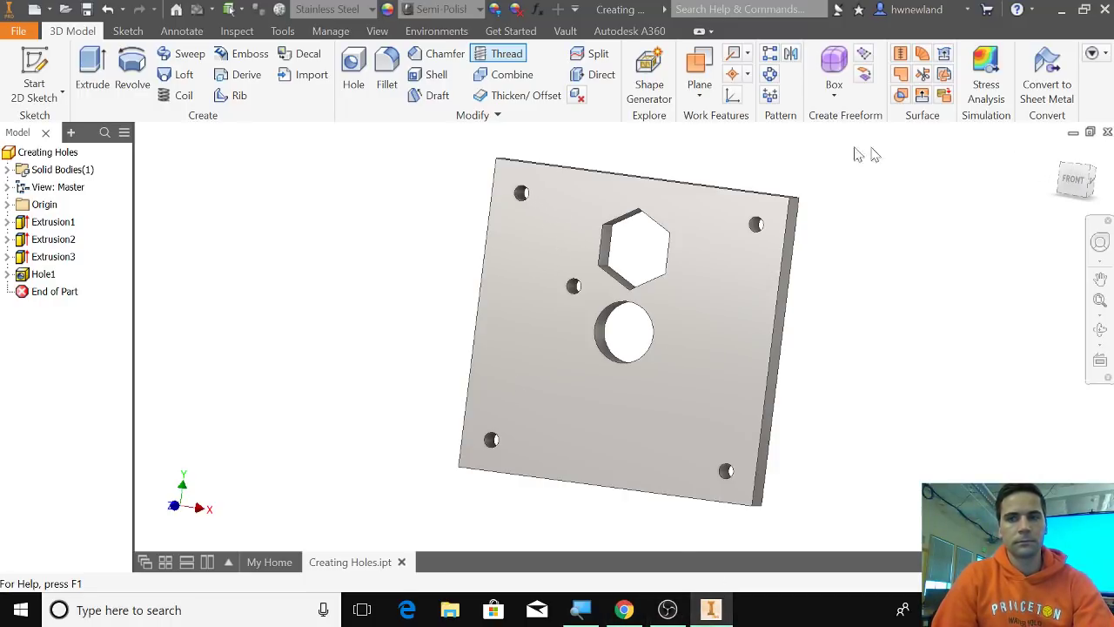
left_click(1078, 178)
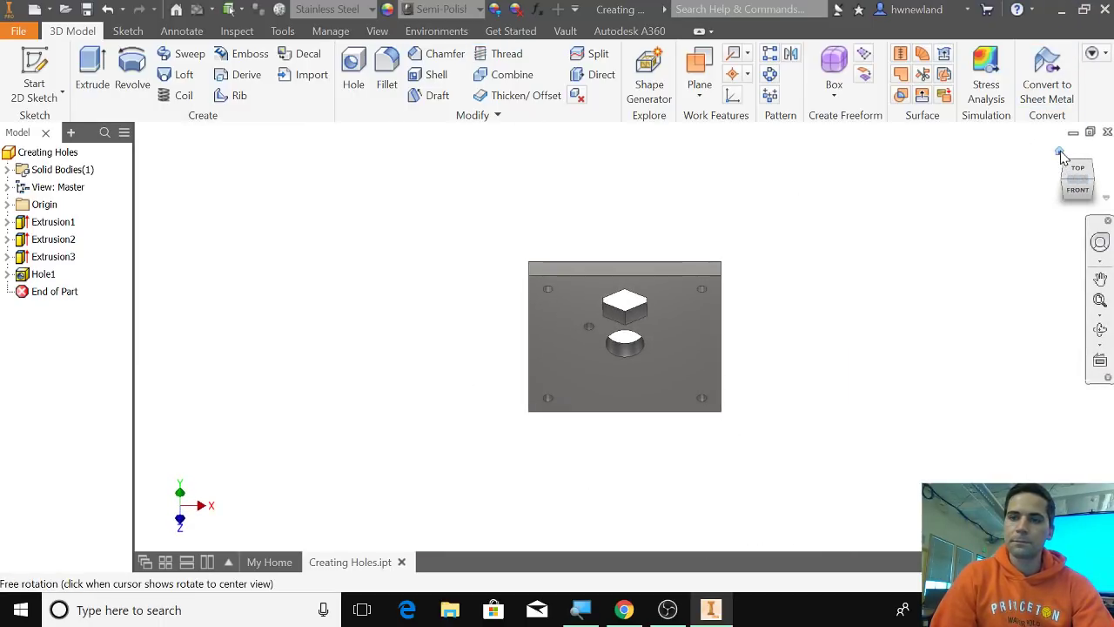
left_click(1061, 155)
left_click(500, 54)
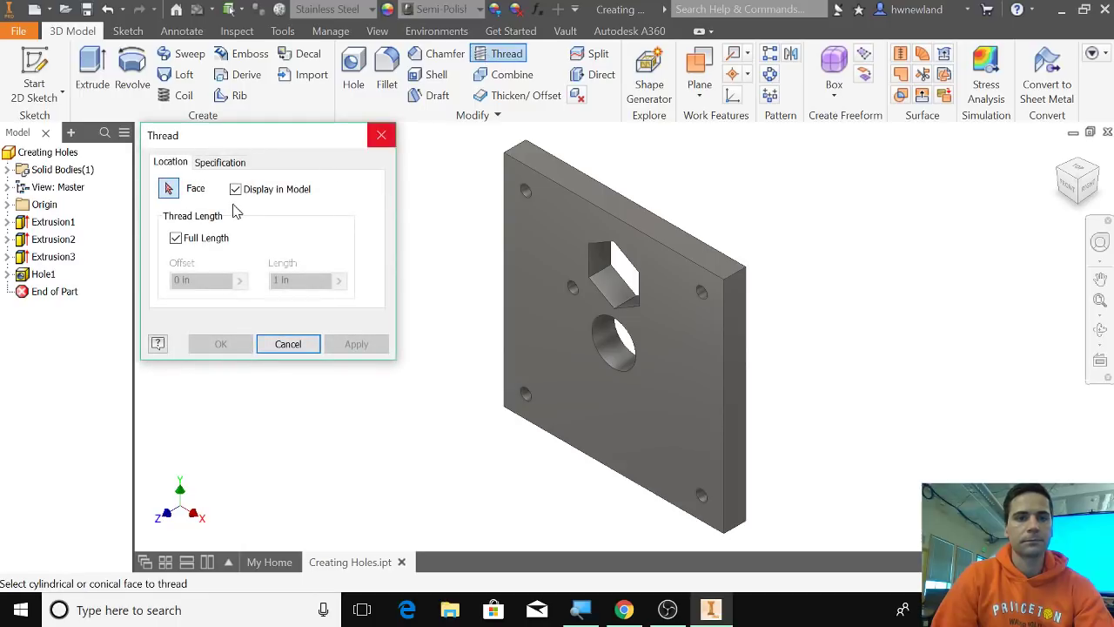
scroll(527, 190, "up", 5)
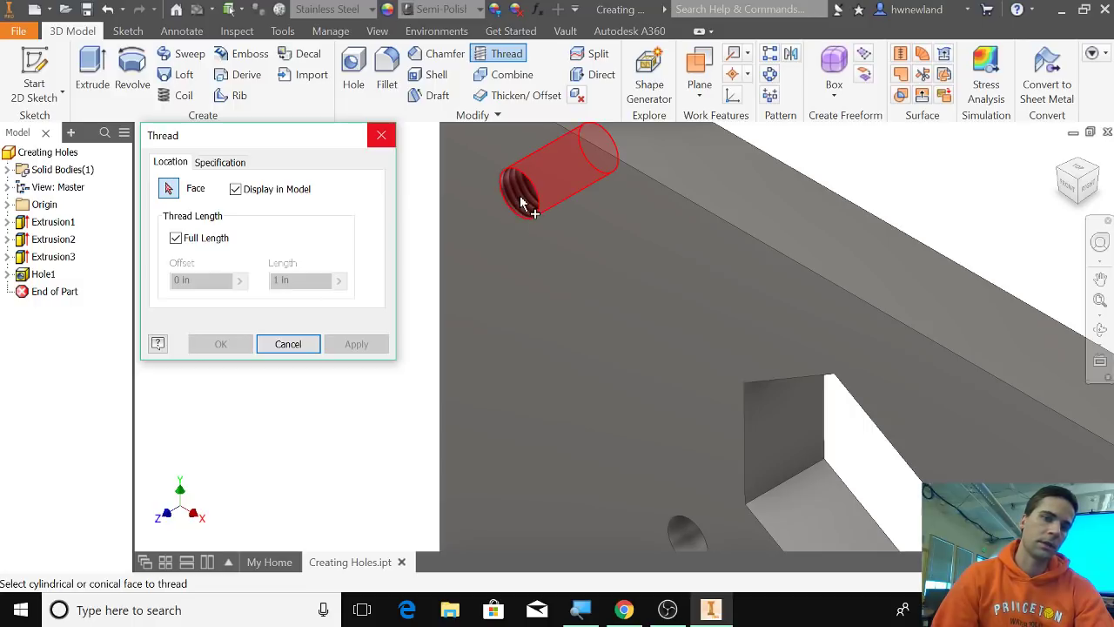
left_click(525, 205)
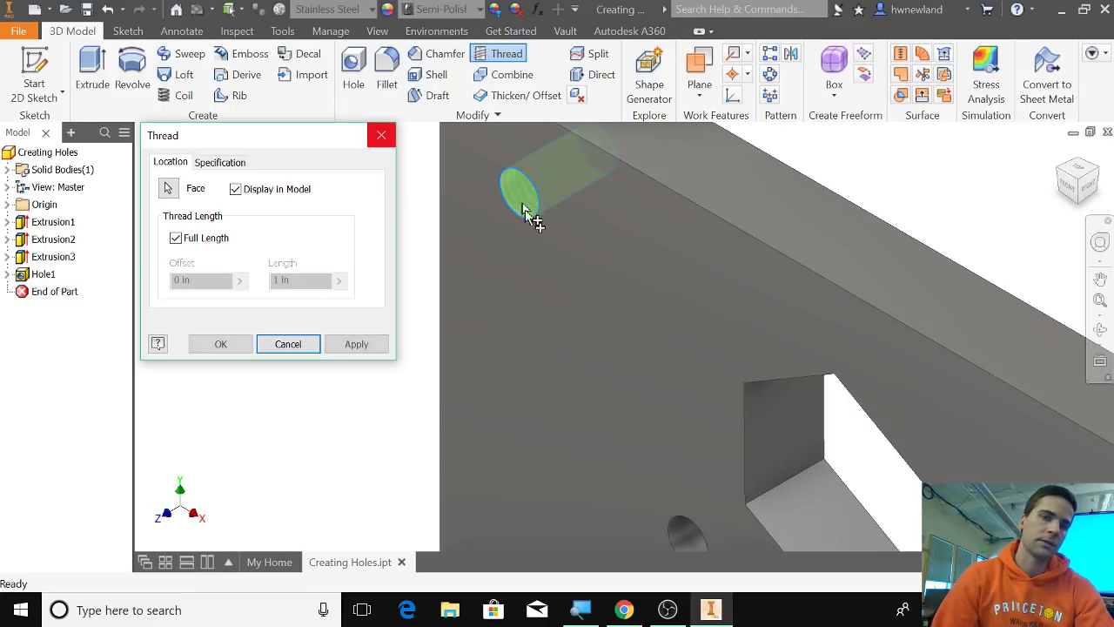
left_click(357, 344)
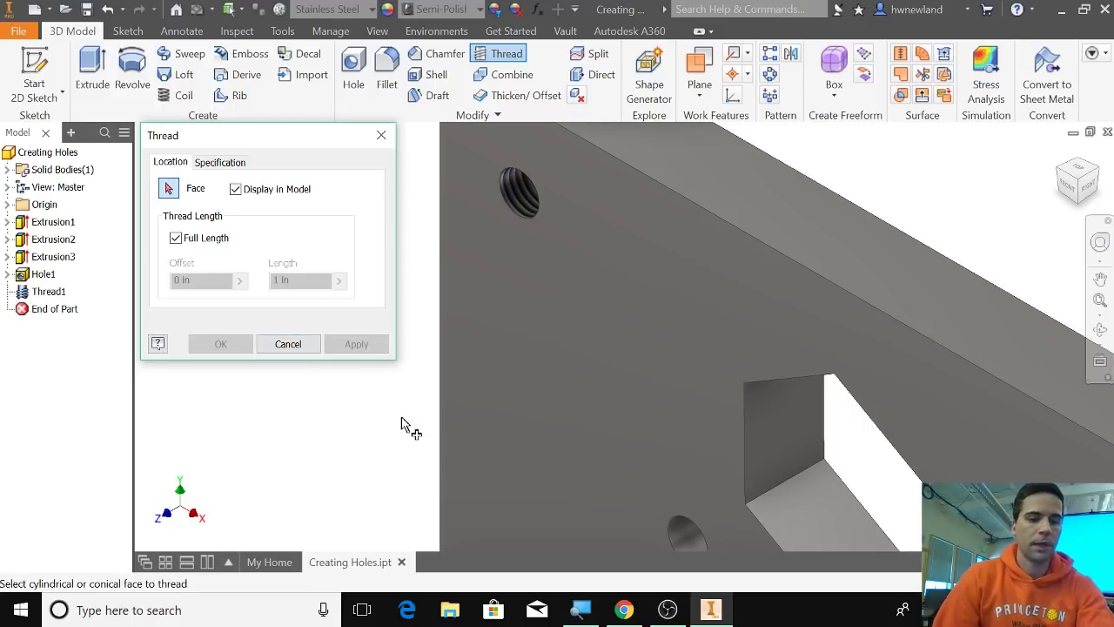
Step: Examine the threaded hole and preview a full-length thread in the plate's upper-right hole, leaving the Thread command without applying it
key("F4")
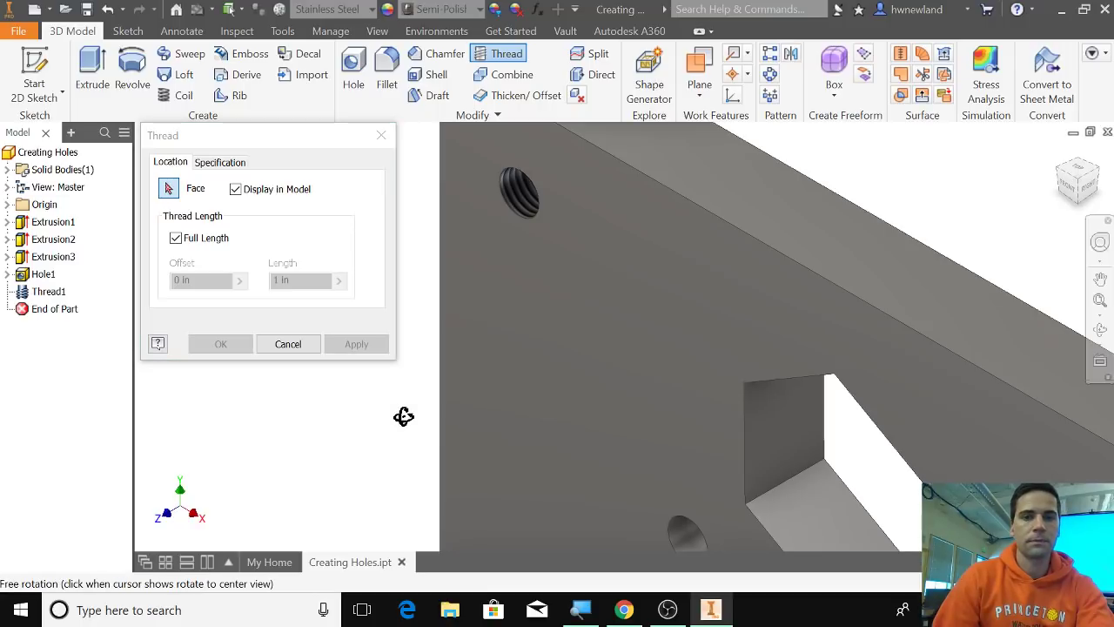
key("F5")
key("F2")
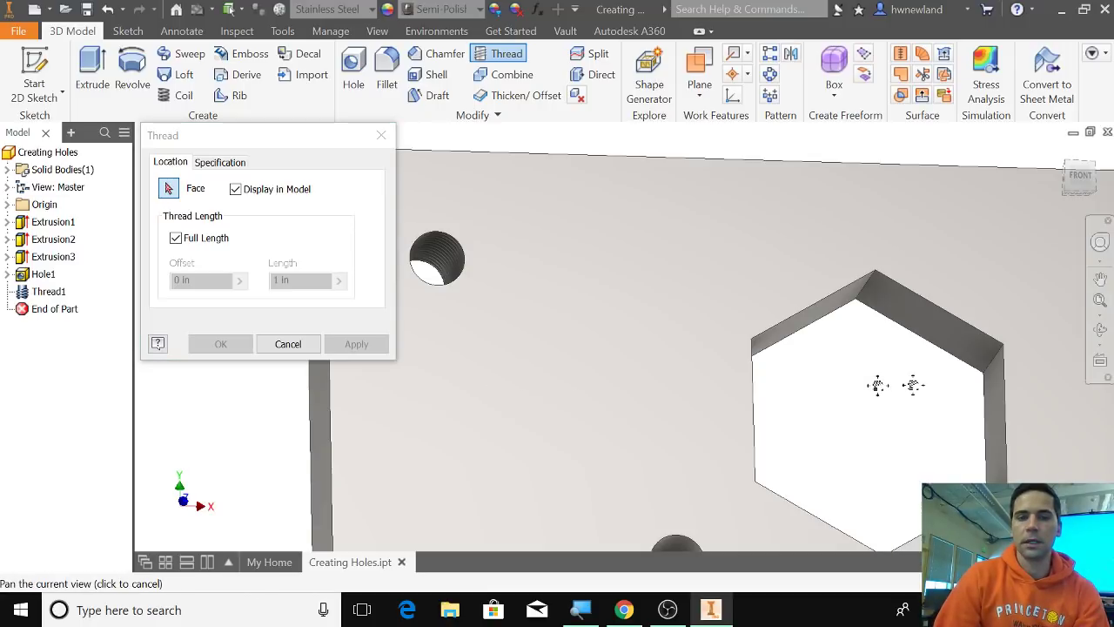
left_click_drag(878, 385, 871, 331)
scroll(937, 318, "up", 3)
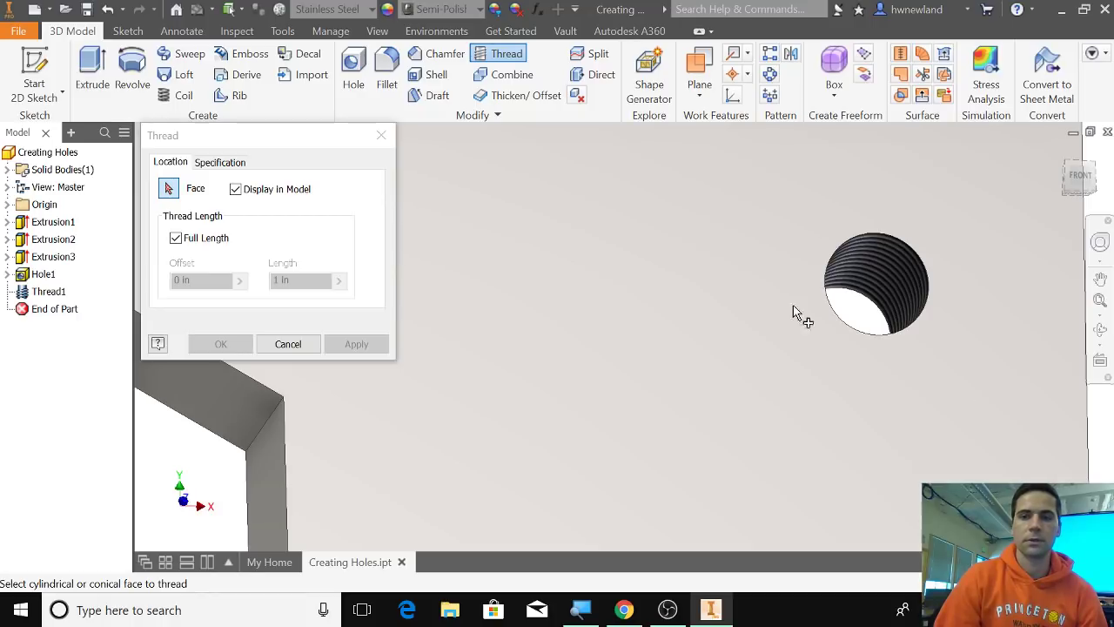
scroll(817, 383, "down", 3)
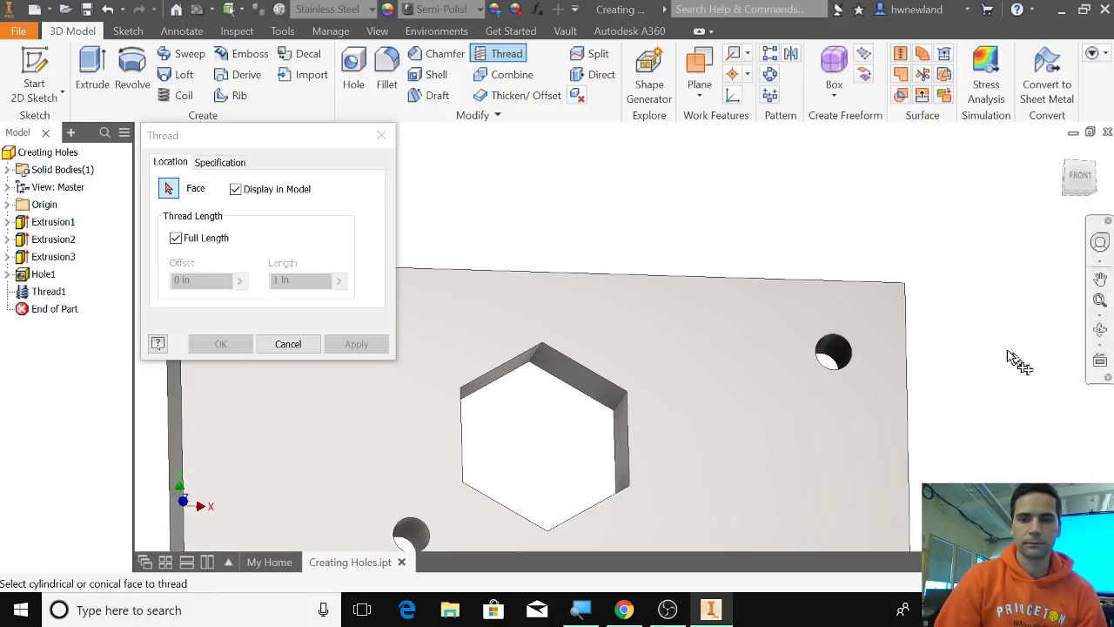
scroll(940, 350, "up", 4)
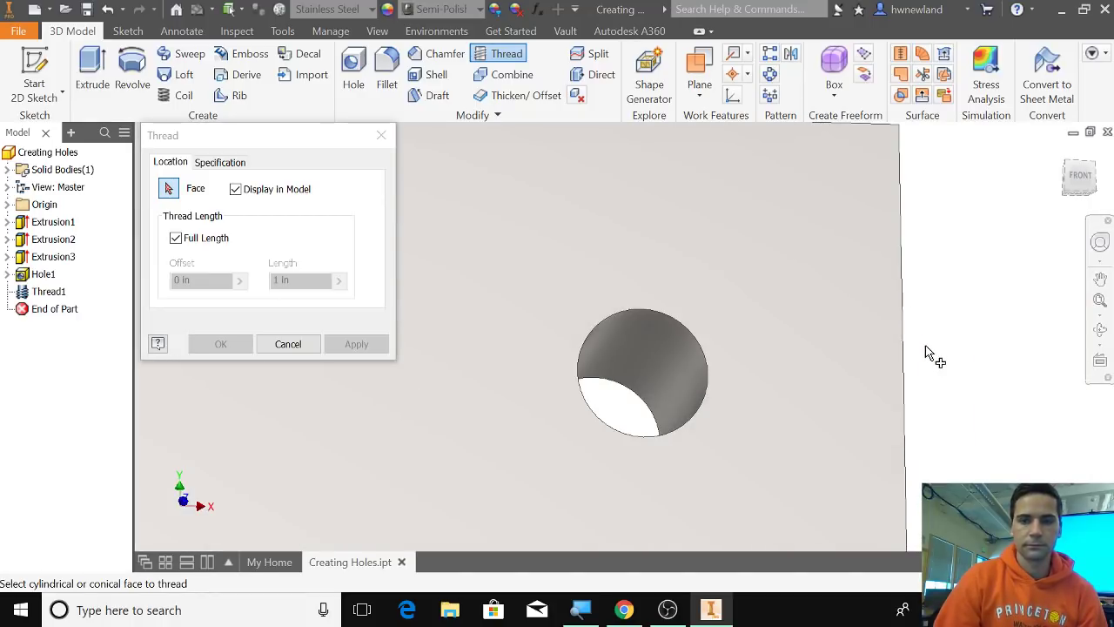
left_click(696, 377)
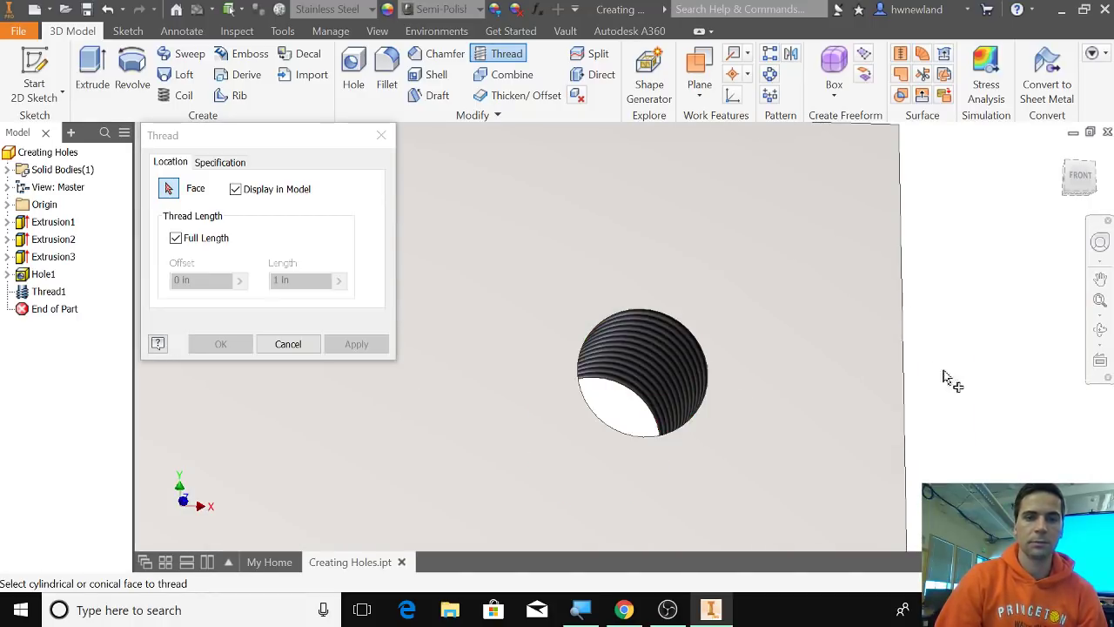
left_click(296, 346)
scroll(762, 461, "down", 4)
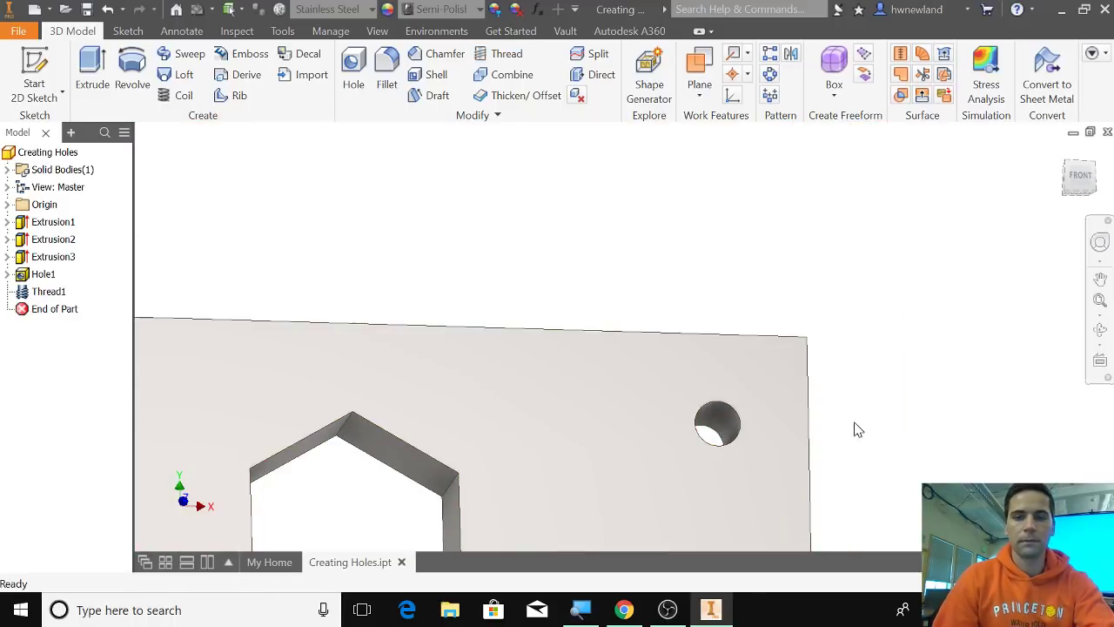
middle_click_drag(853, 423, 862, 470, "shift")
left_click(1060, 151)
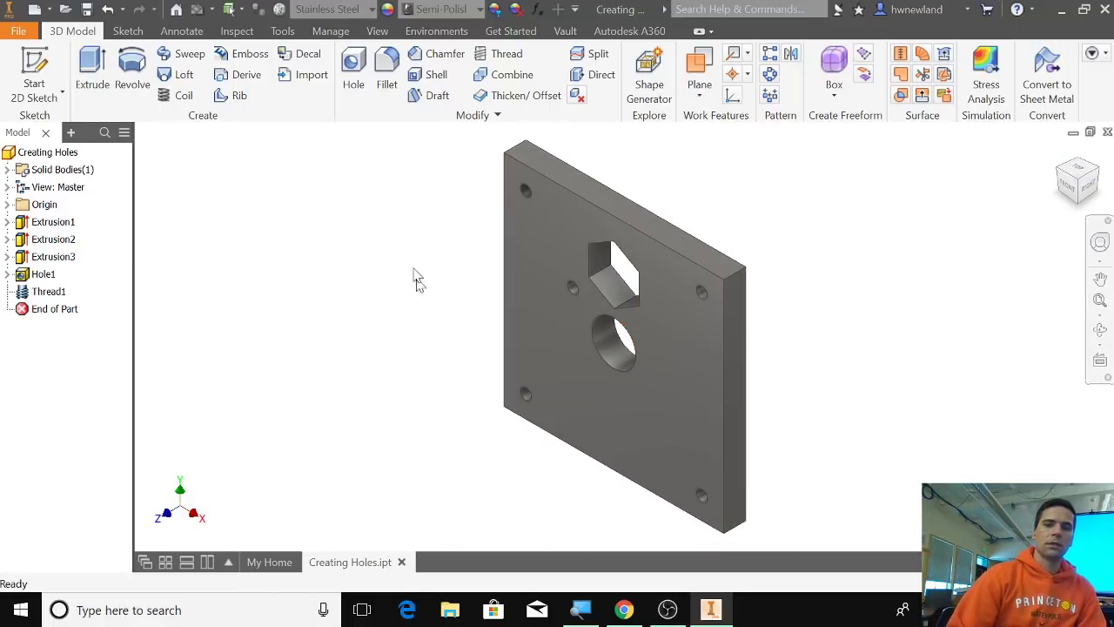